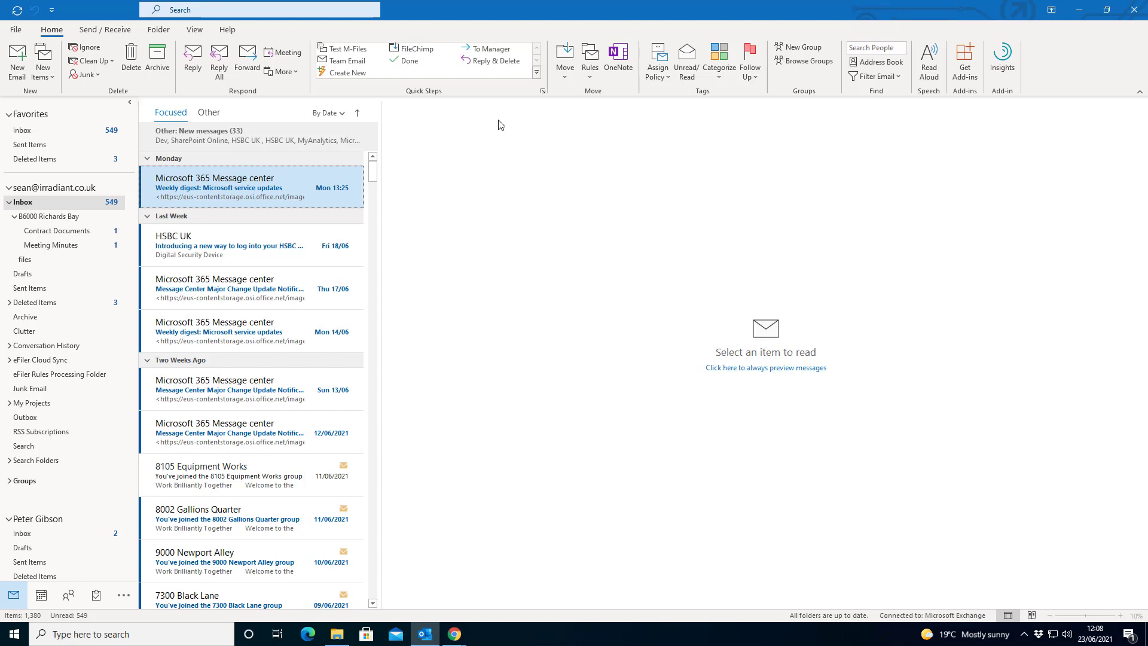
Close Outlook so the eFiler website shows in the browser
click(1134, 12)
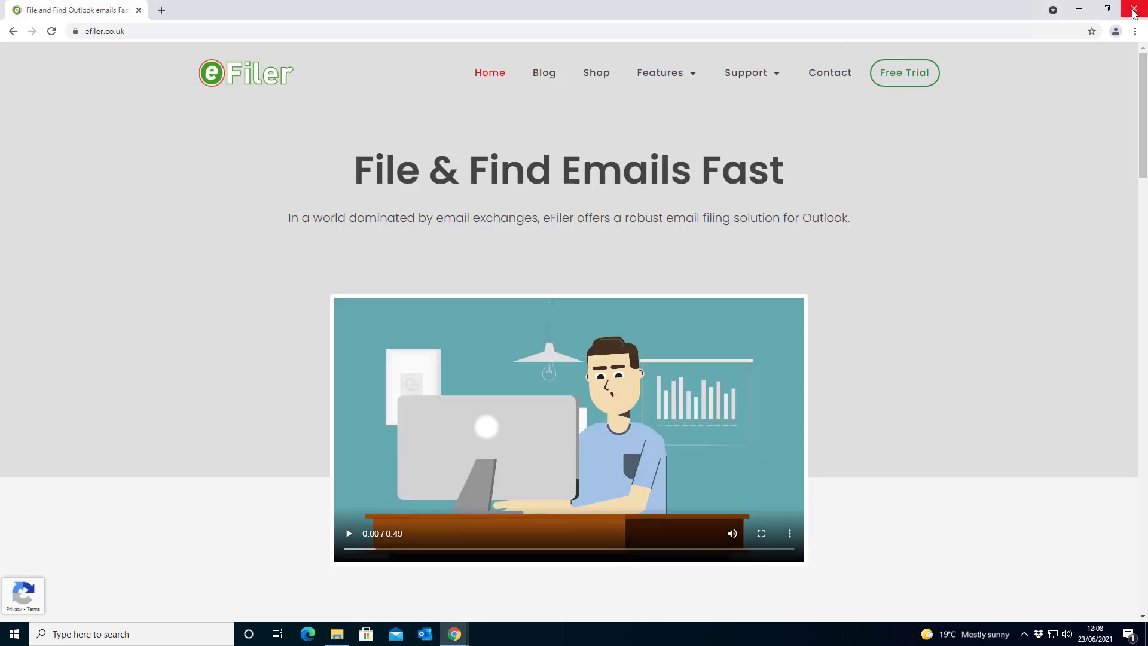
Request the eFiler free trial by submitting the saved e-mail address on the download form
click(214, 32)
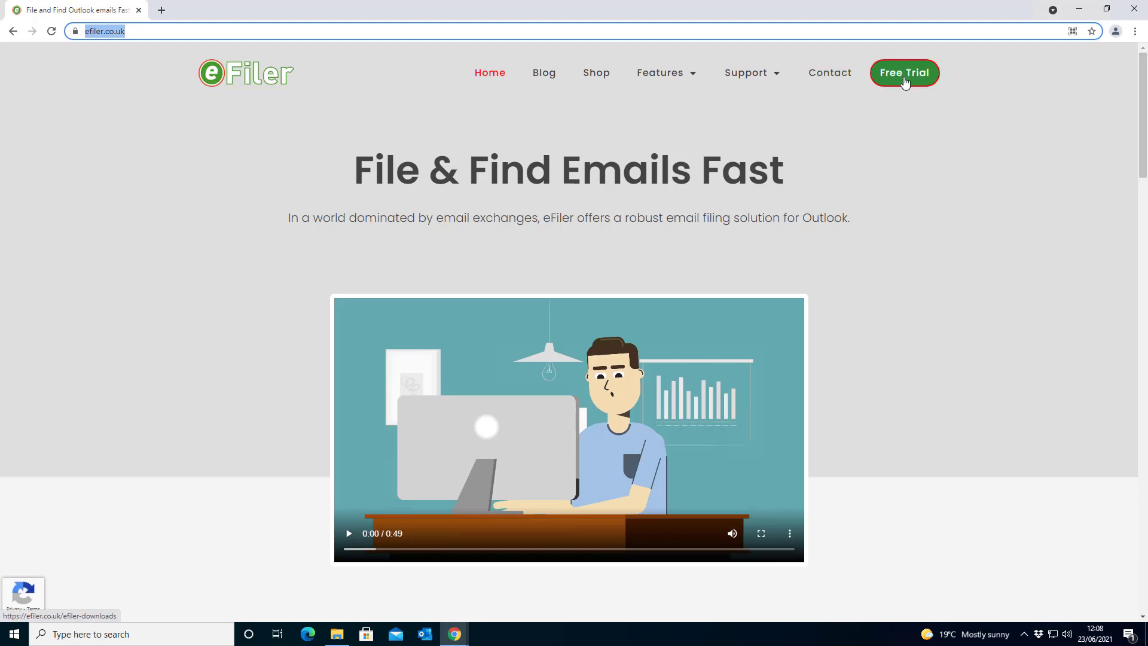
click(906, 84)
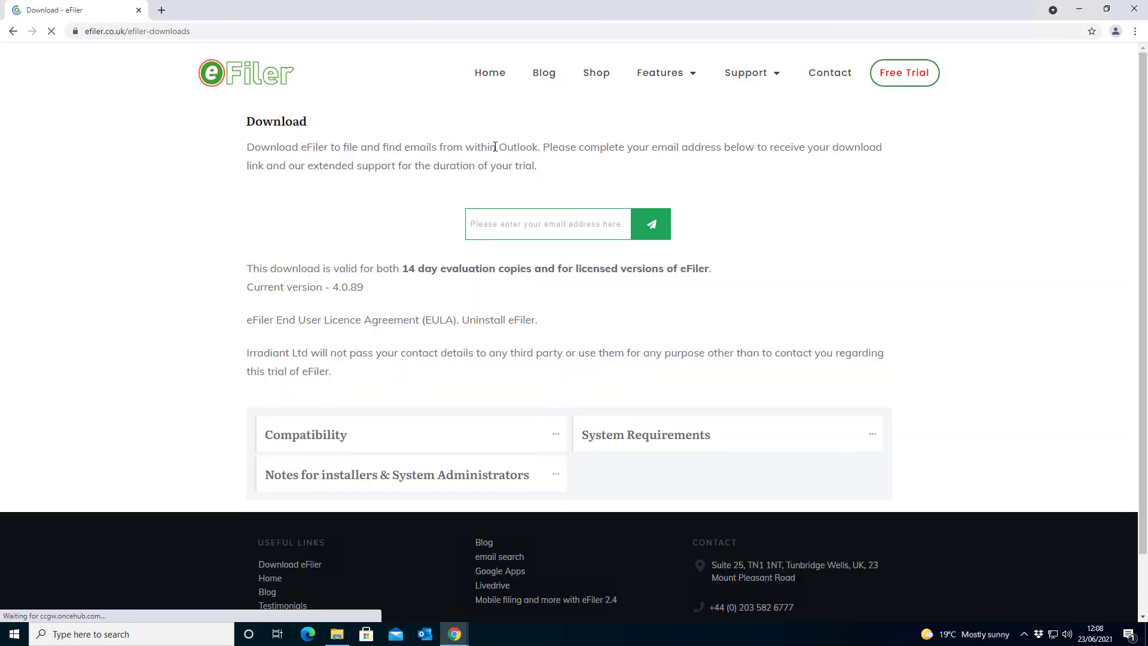
click(497, 234)
click(497, 255)
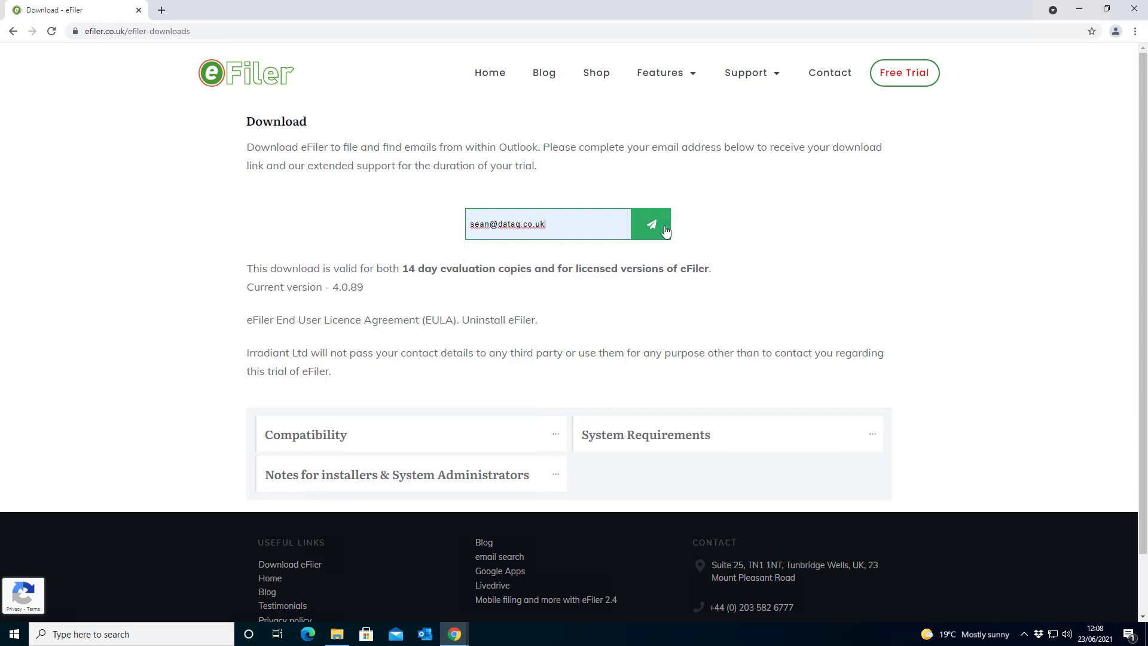
click(665, 231)
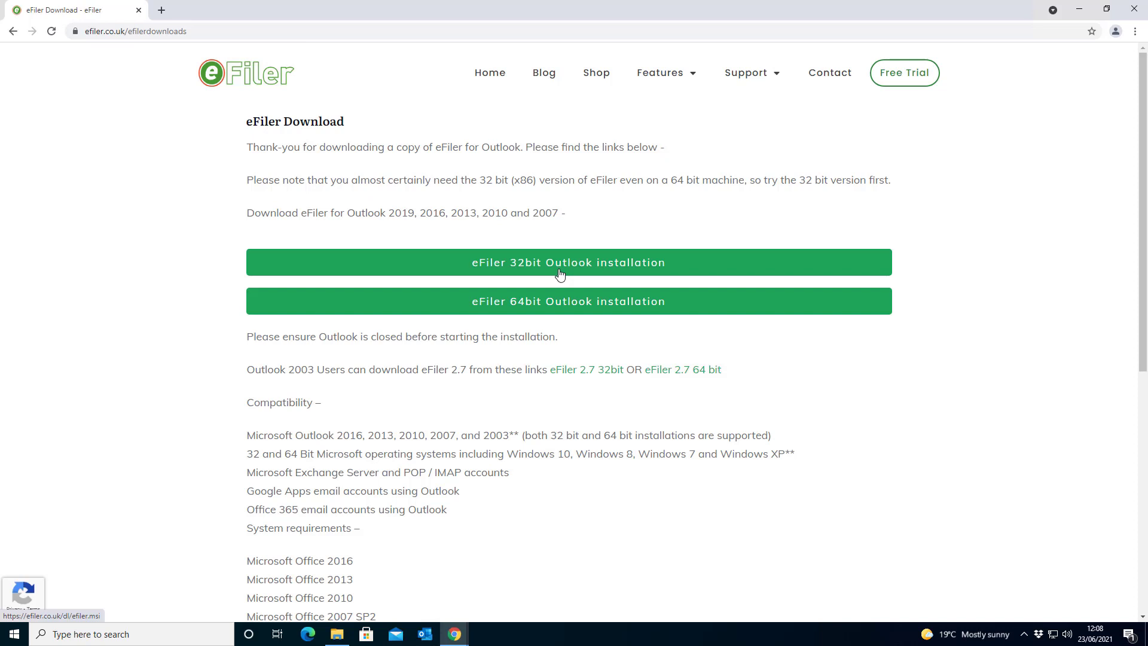
Download the eFiler 32bit Outlook installer (efiler (4).msi) and launch it
click(662, 265)
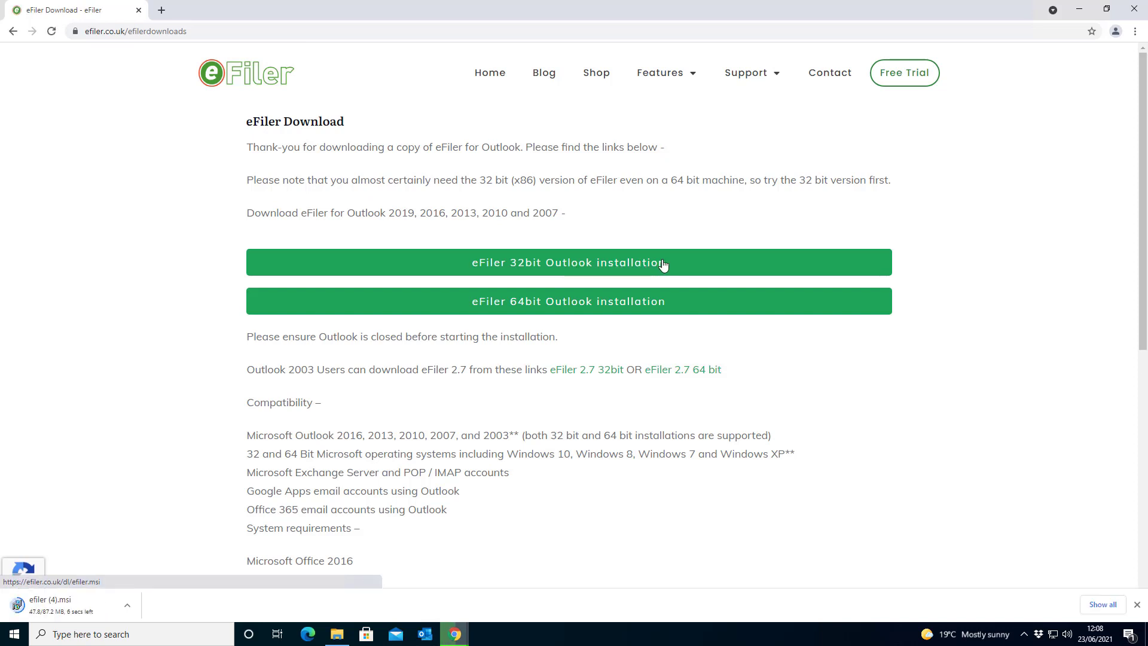
click(77, 608)
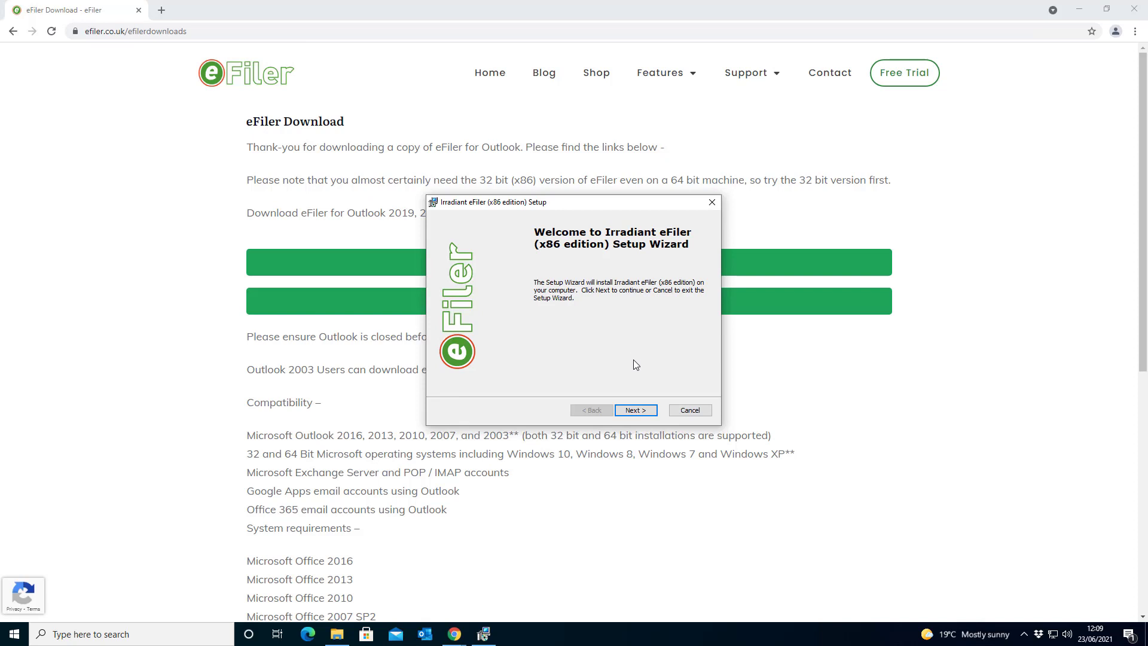
Install eFiler with the default folder, approve the User Account Control prompt, and relaunch Outlook
click(637, 410)
click(637, 410)
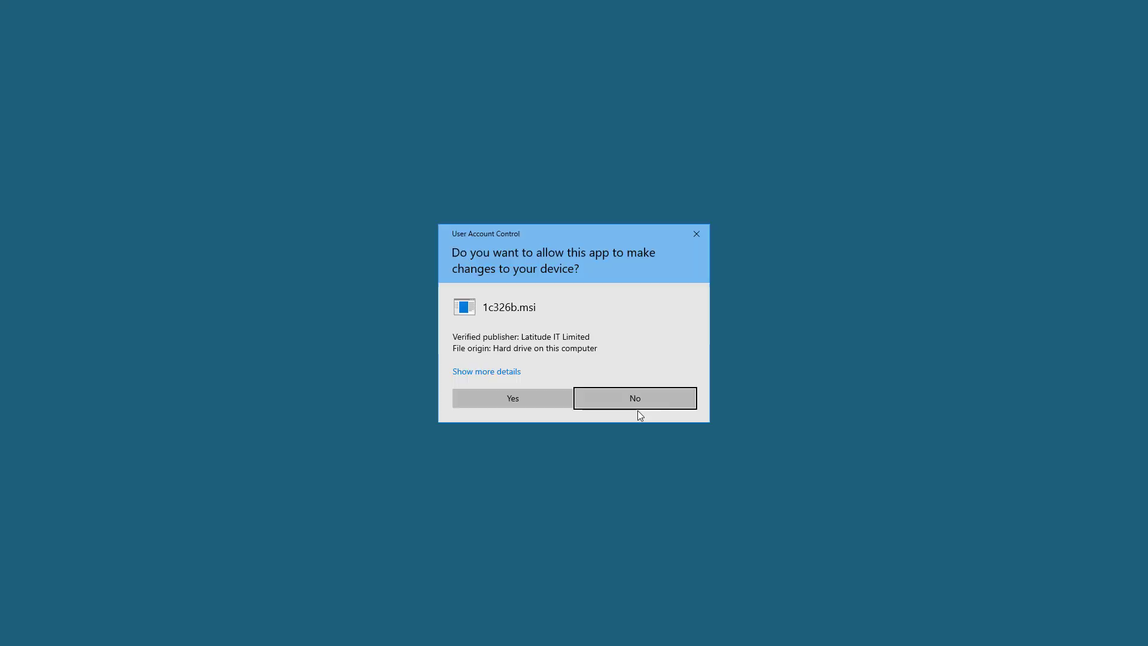
click(535, 404)
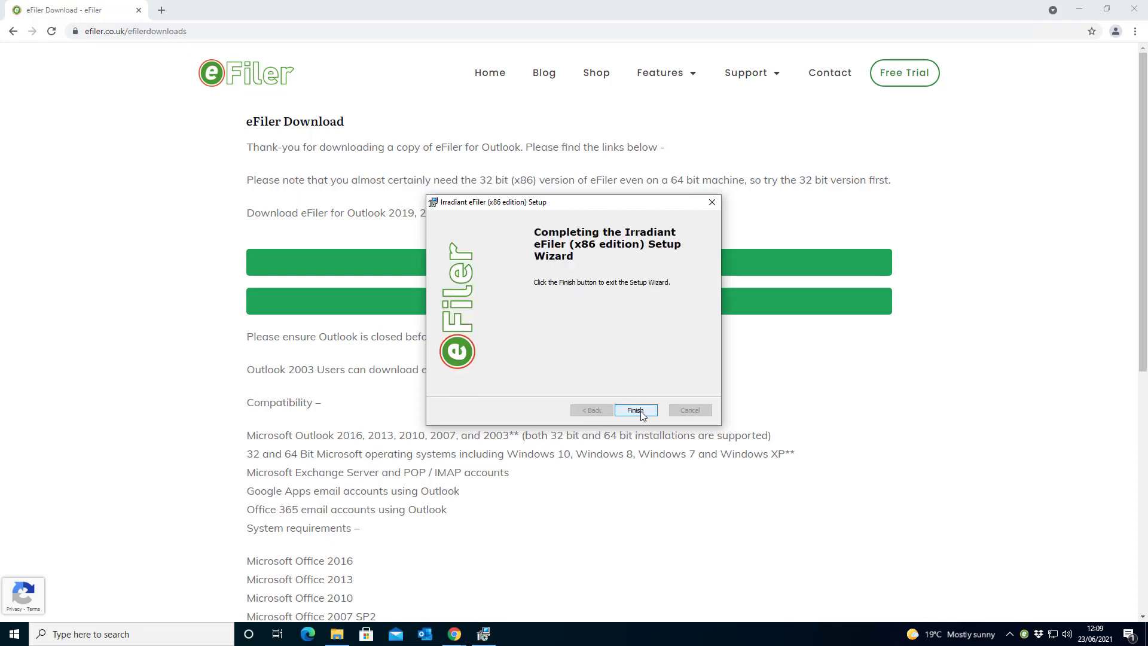
click(639, 410)
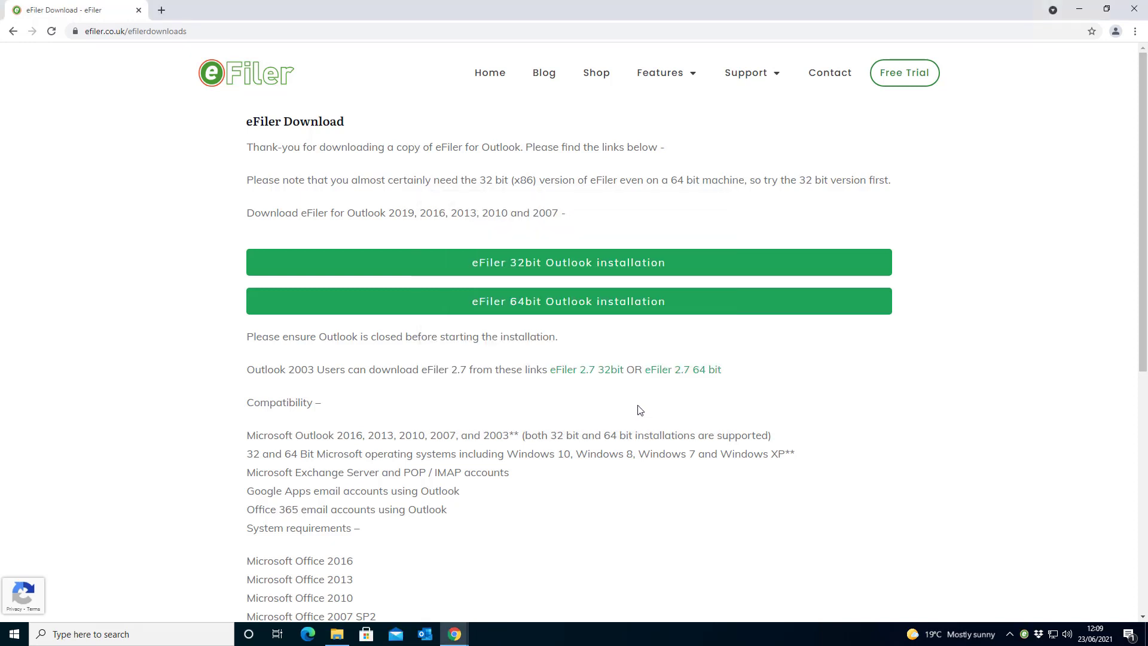
click(430, 640)
Load the Outlook profile, accept the eFiler welcome screen, and open the Thu 17/06 Message Center email
click(575, 328)
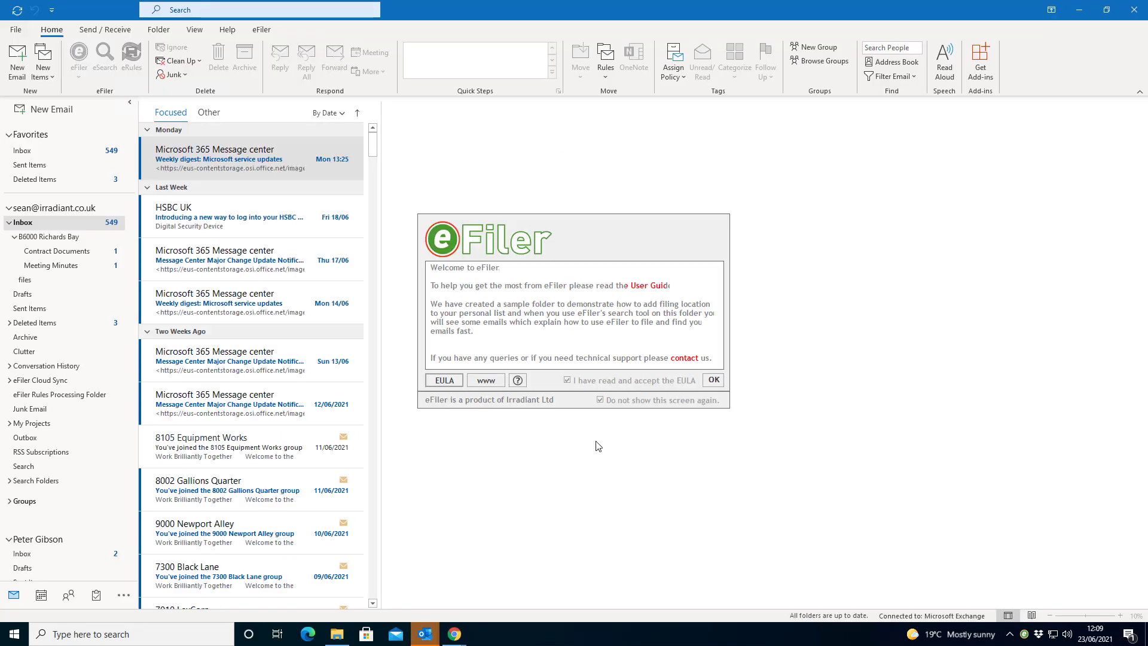
click(715, 381)
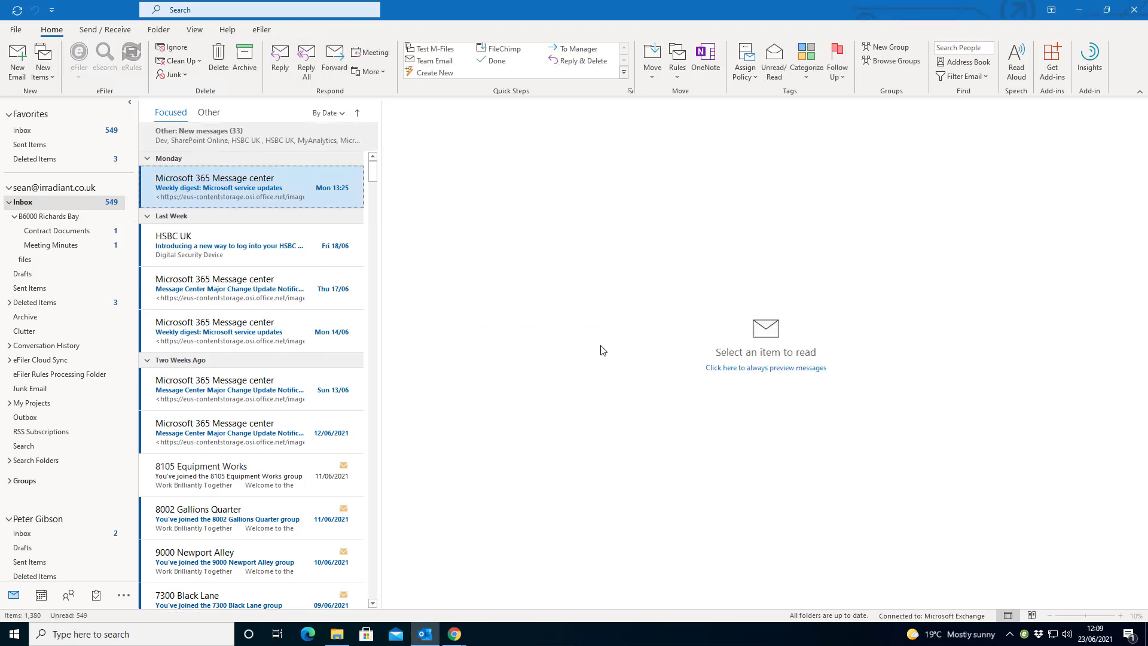
click(251, 252)
click(245, 280)
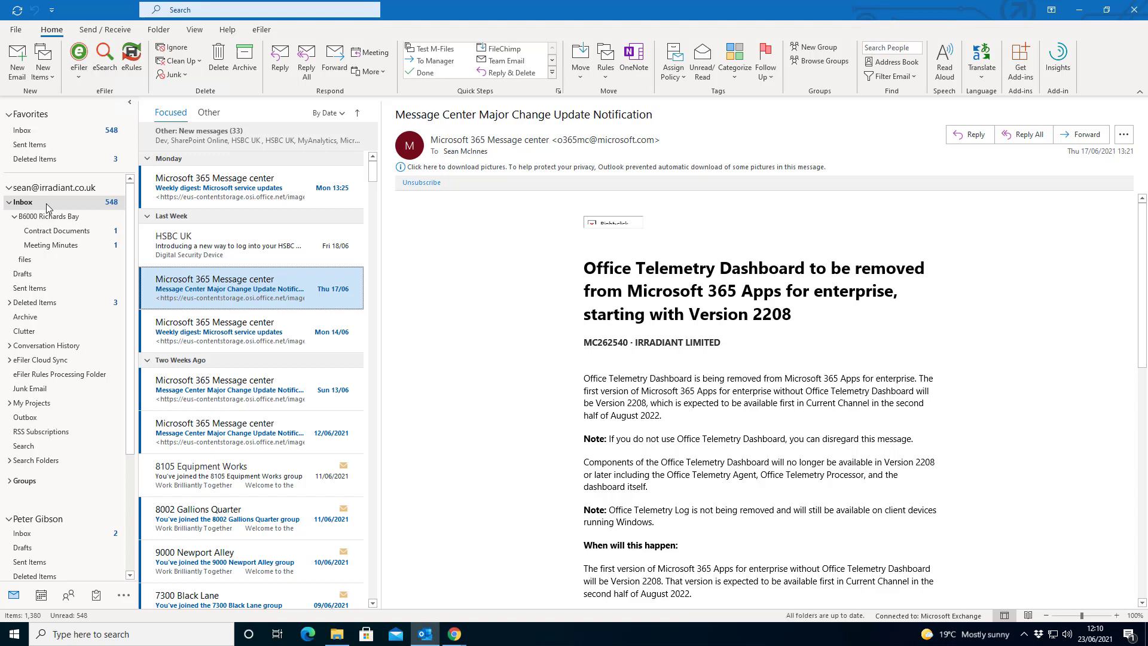
Send a new email to the suggested contact titled 'Ridge Road Site notes' with body 'See the notes below please'
click(16, 59)
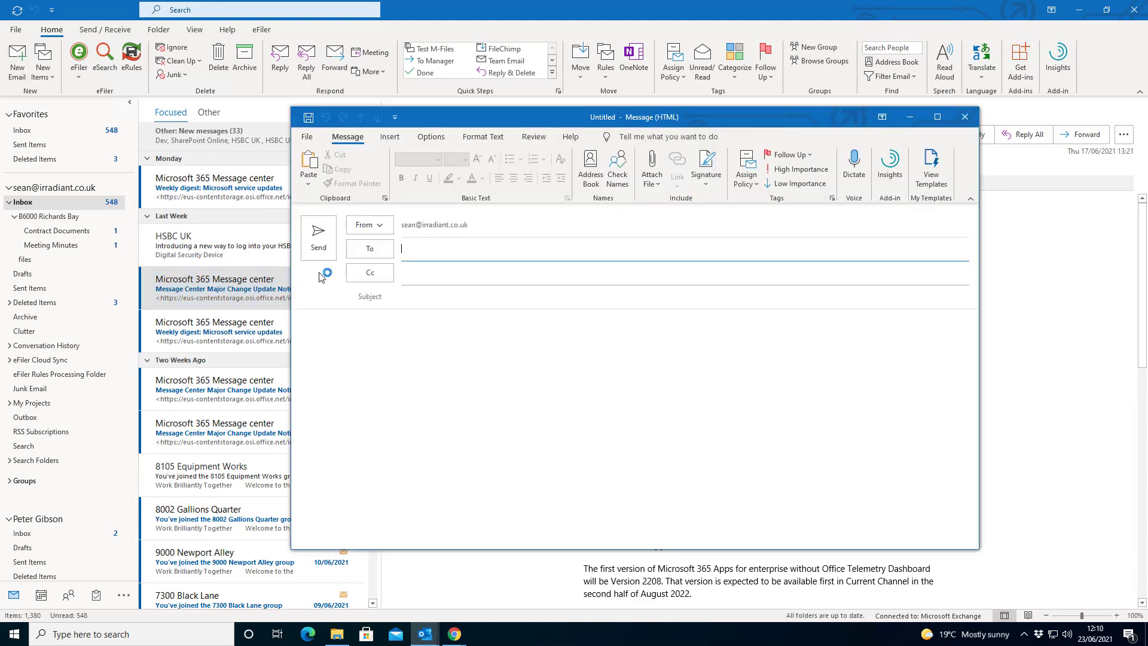
text(sean)
key(Tab)
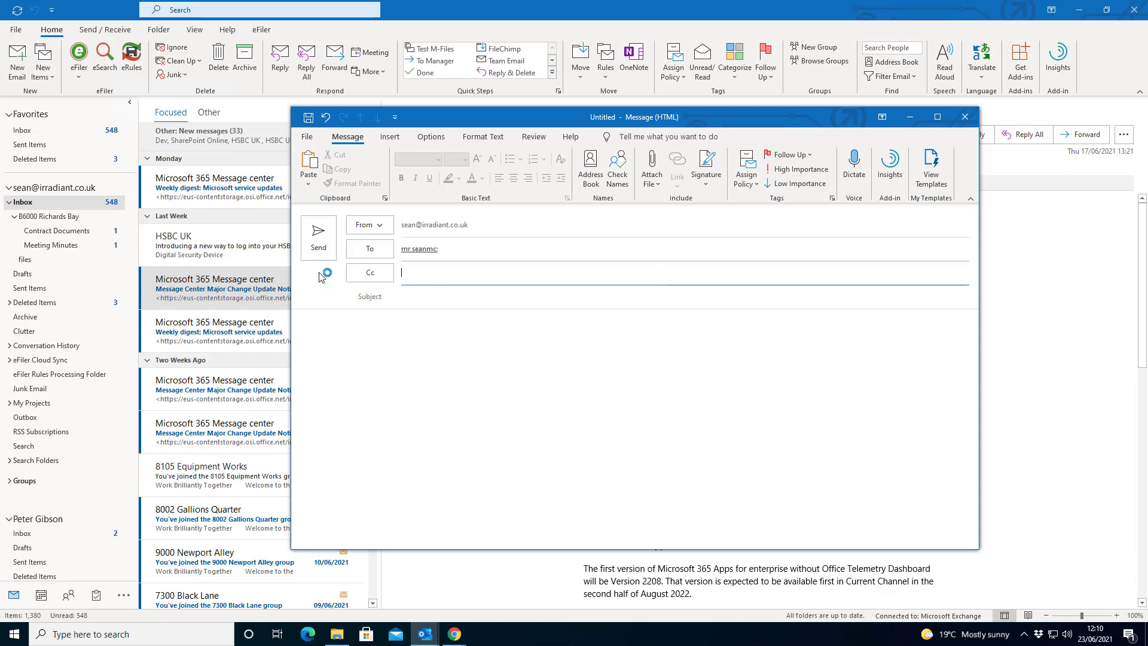
key(Tab)
text(Ridge Road Site notes)
click(332, 328)
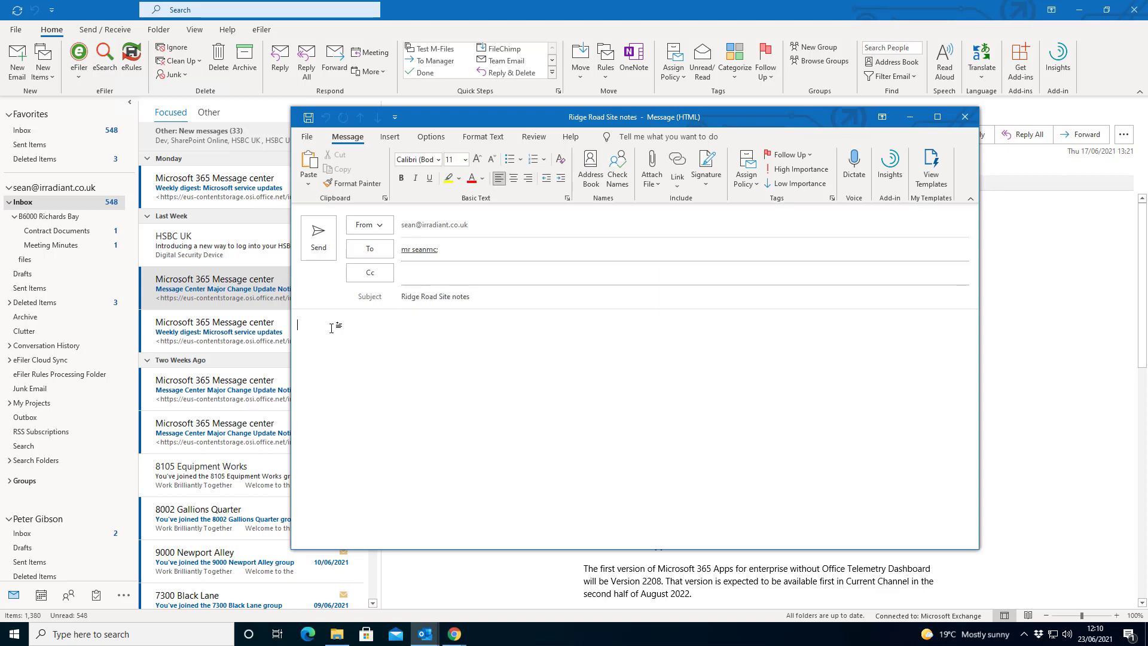
text(See the notes below please)
click(323, 242)
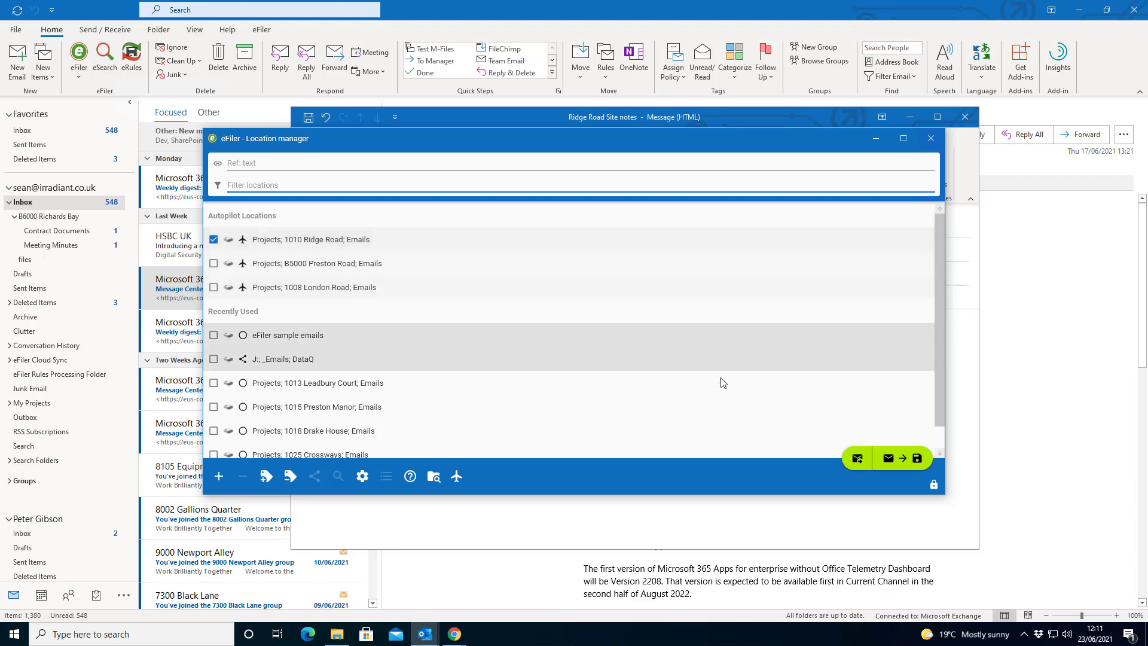
click(916, 466)
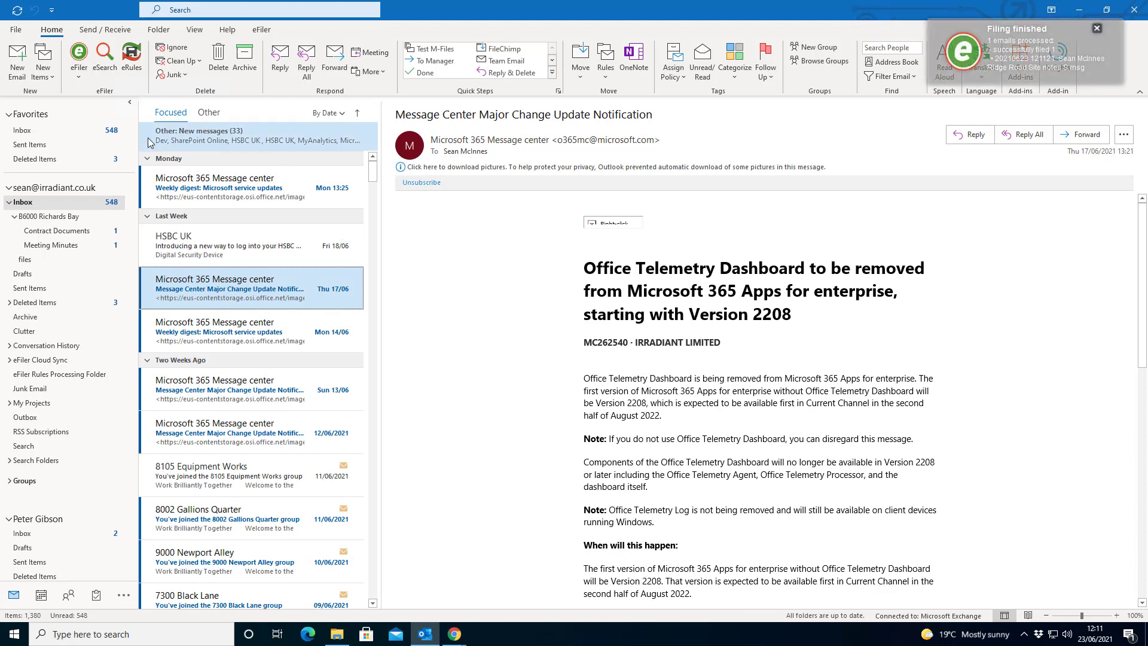
click(81, 78)
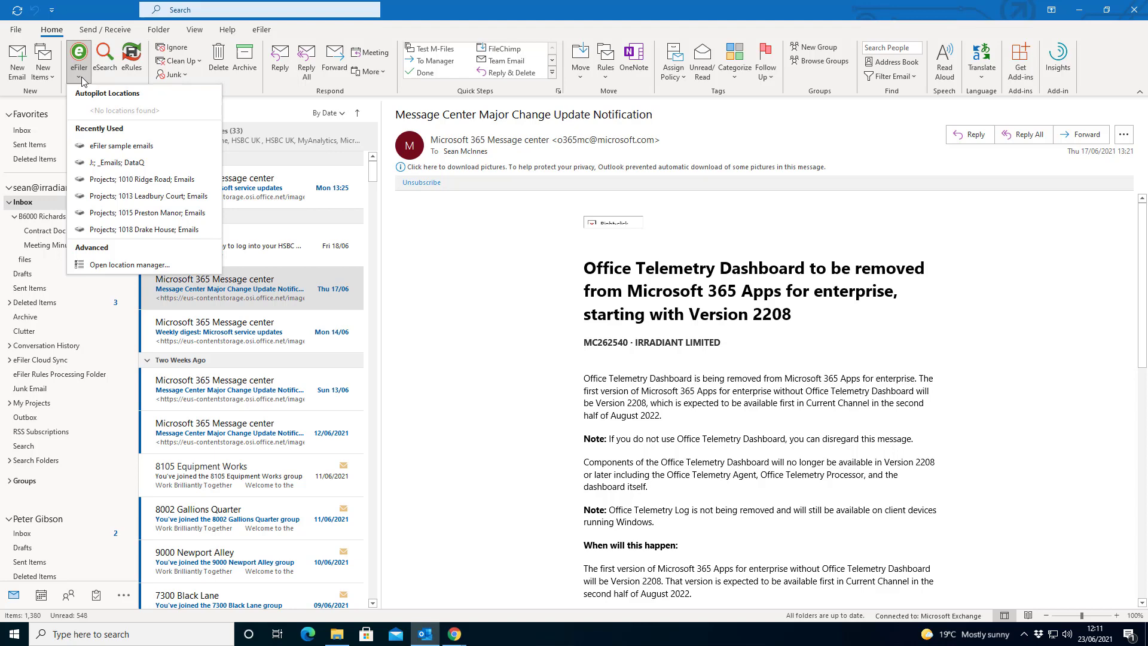
Start a new filing location in the eFiler Location manager and choose Add new storage..
click(128, 270)
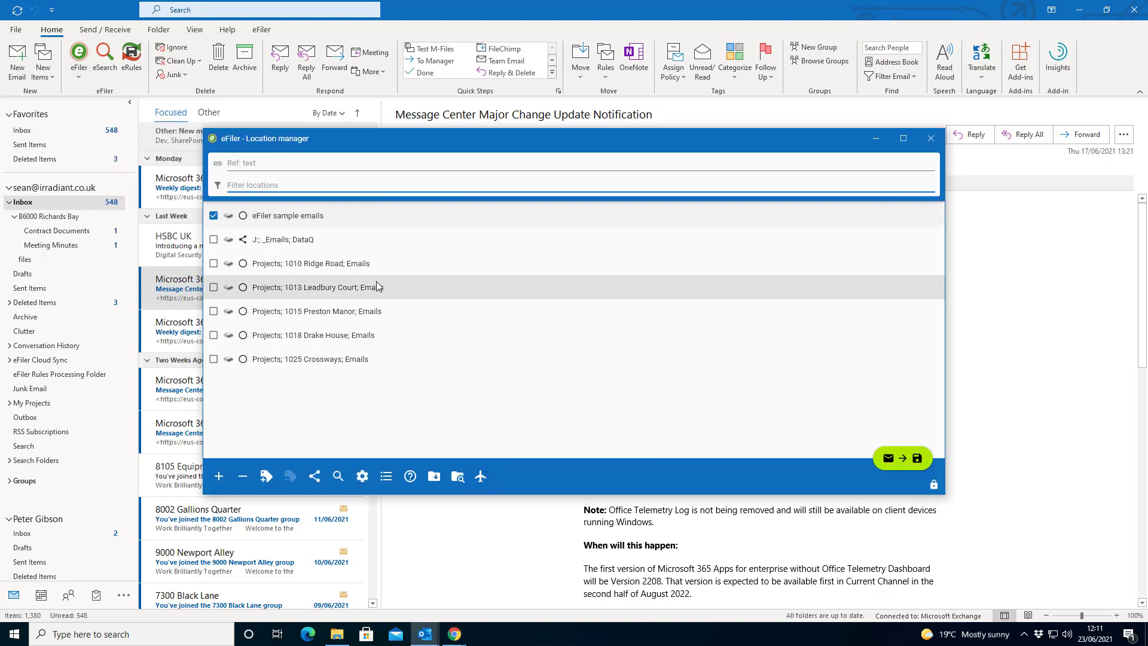
click(220, 479)
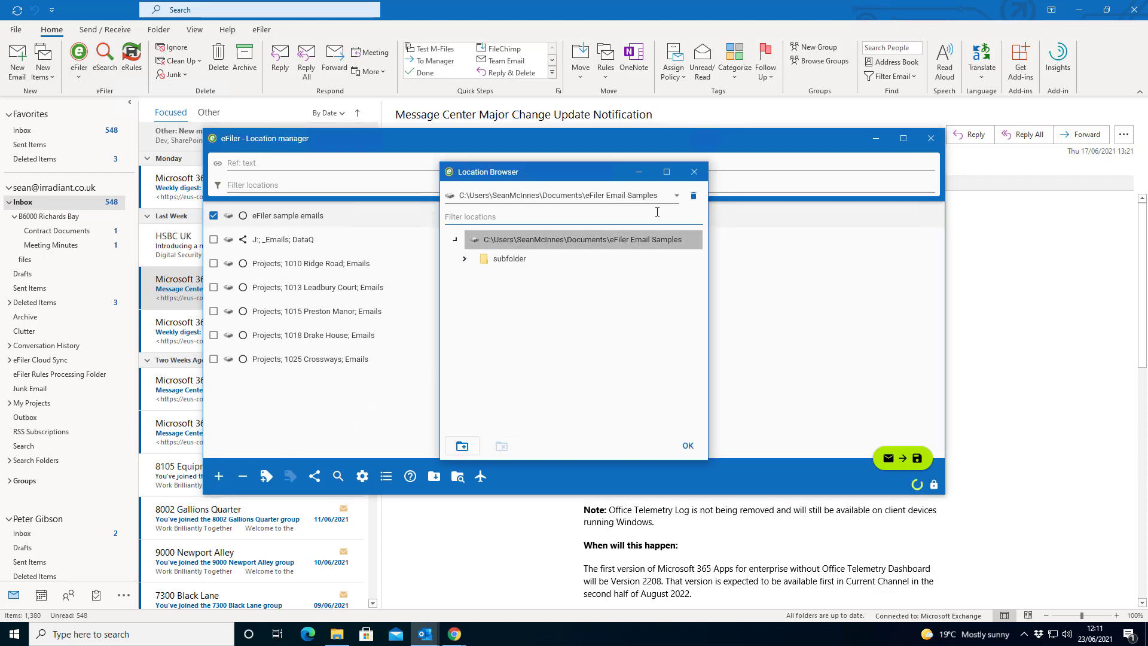
click(673, 197)
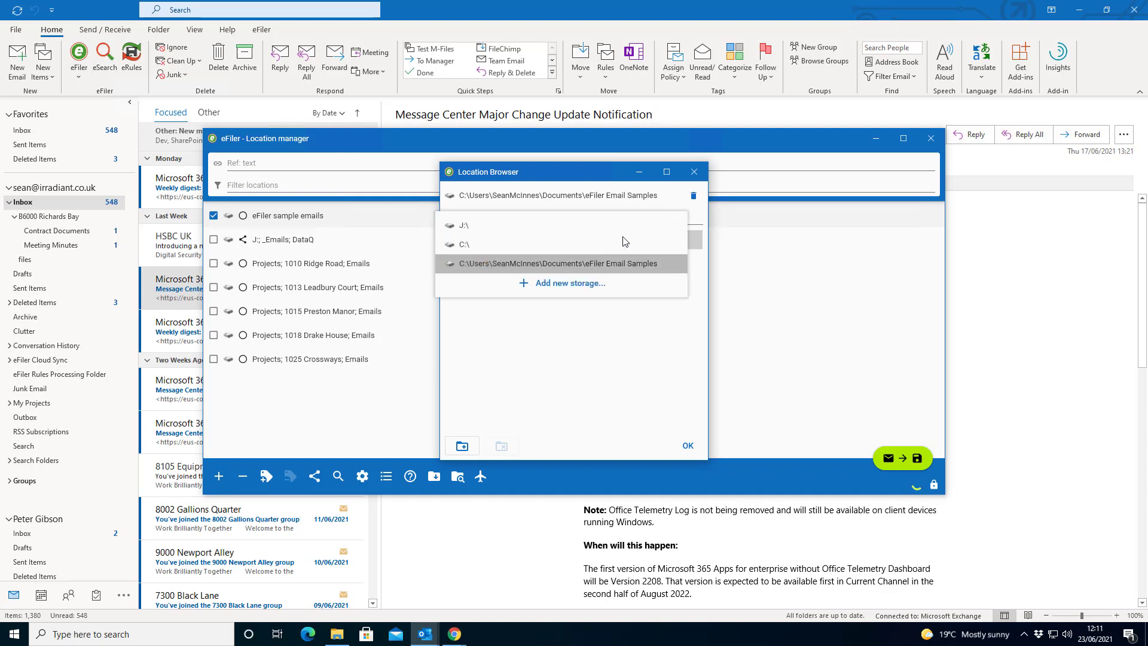
click(567, 290)
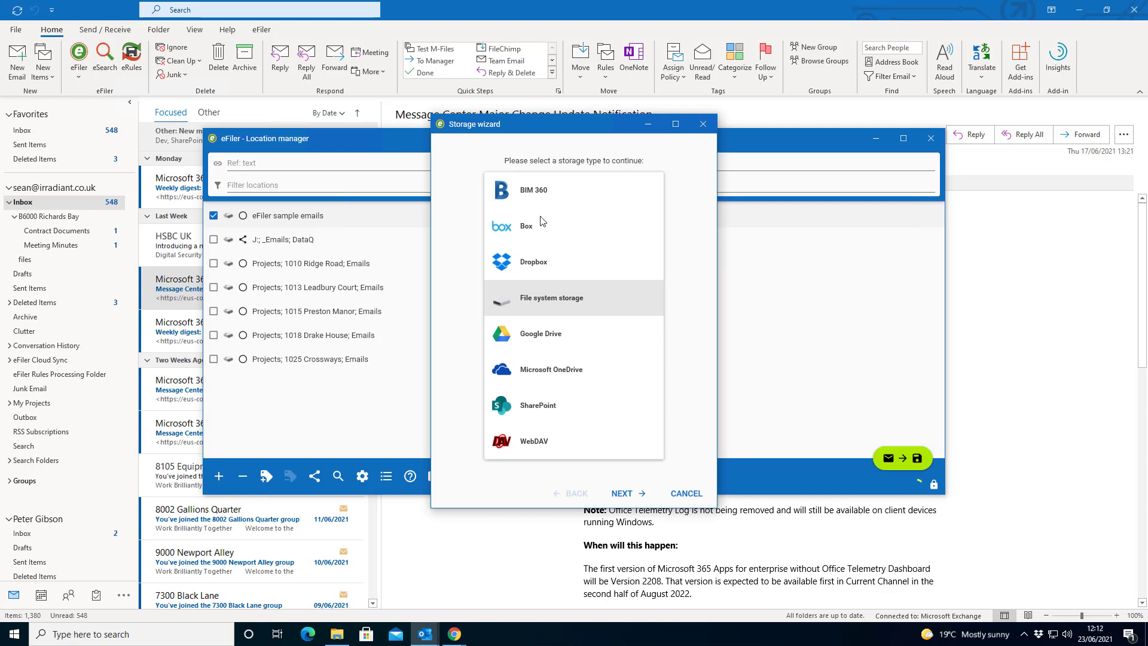
Select BIM 360 as the new storage type and continue to its authorization
click(540, 194)
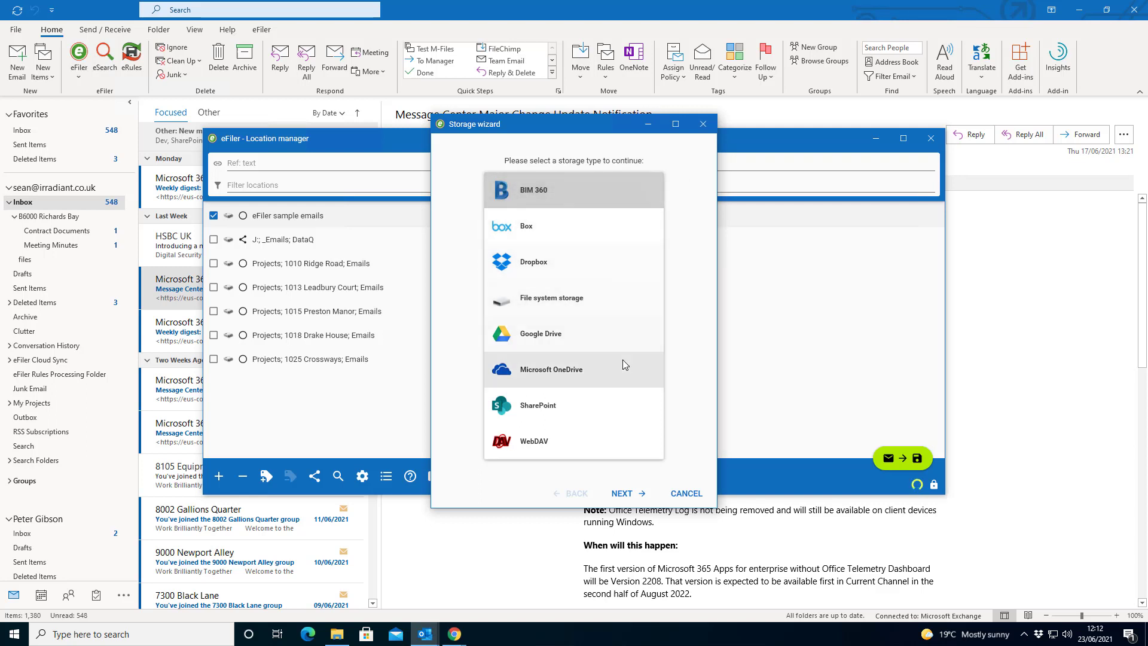
click(622, 494)
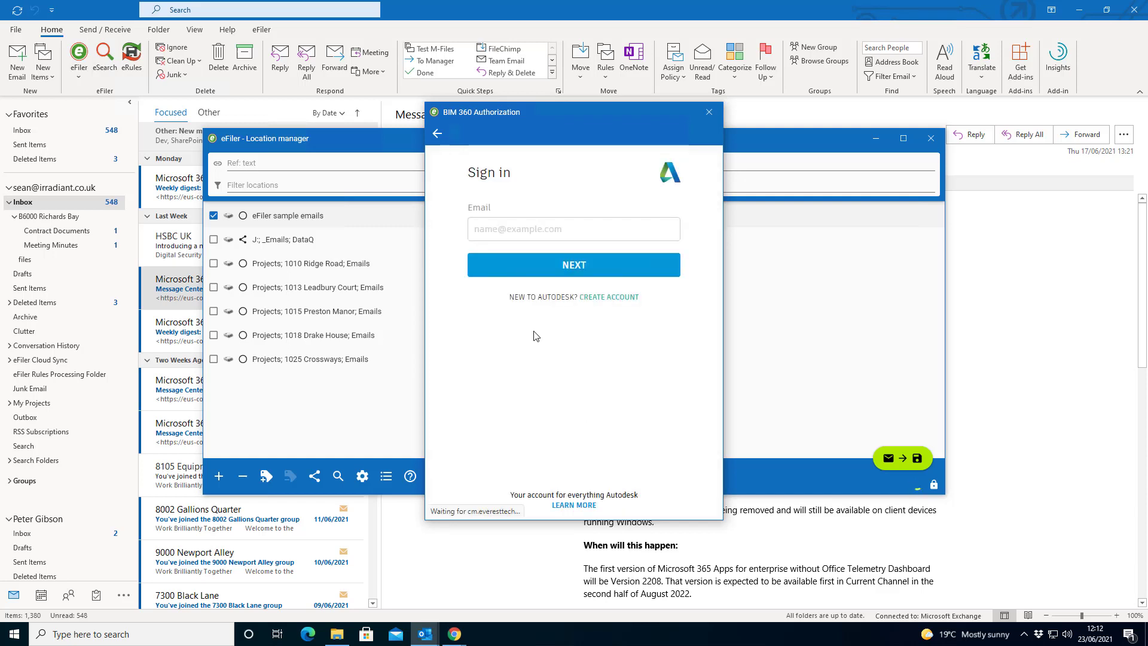
Sign in to BIM 360 with the account e-mail and password, staying signed in, and finish the storage
click(562, 228)
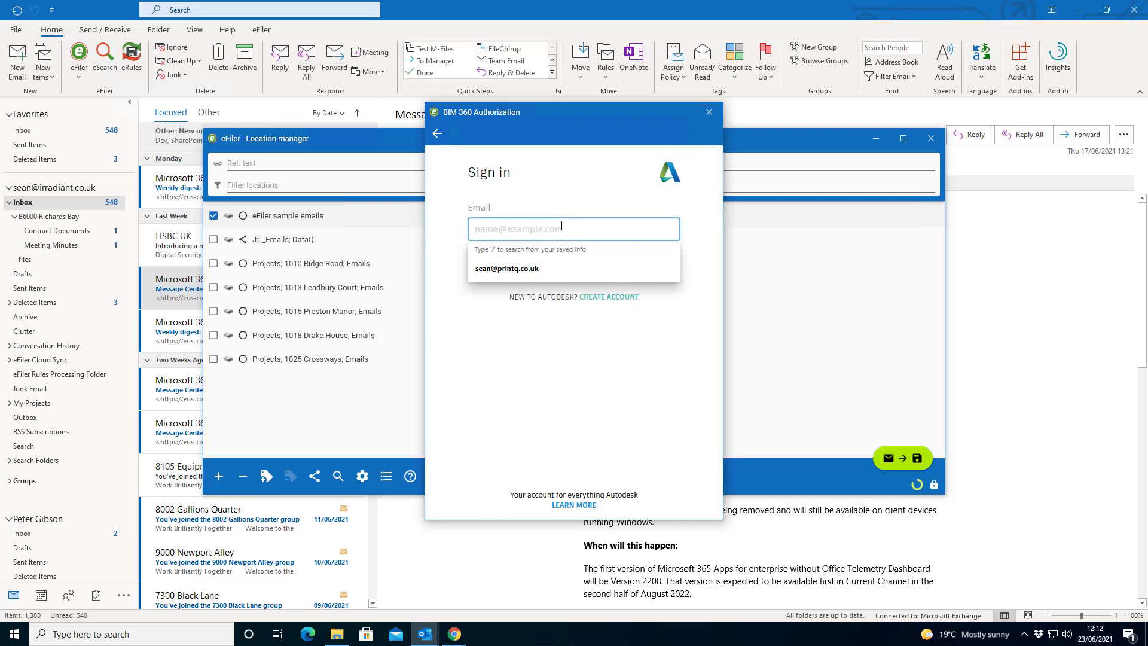
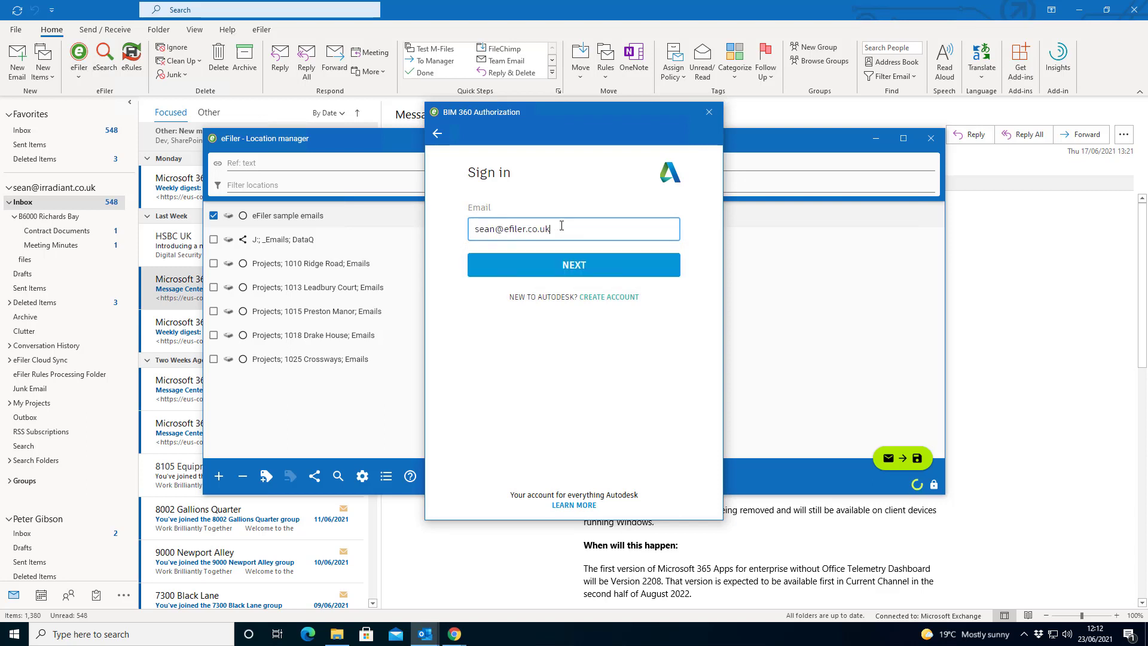
click(563, 266)
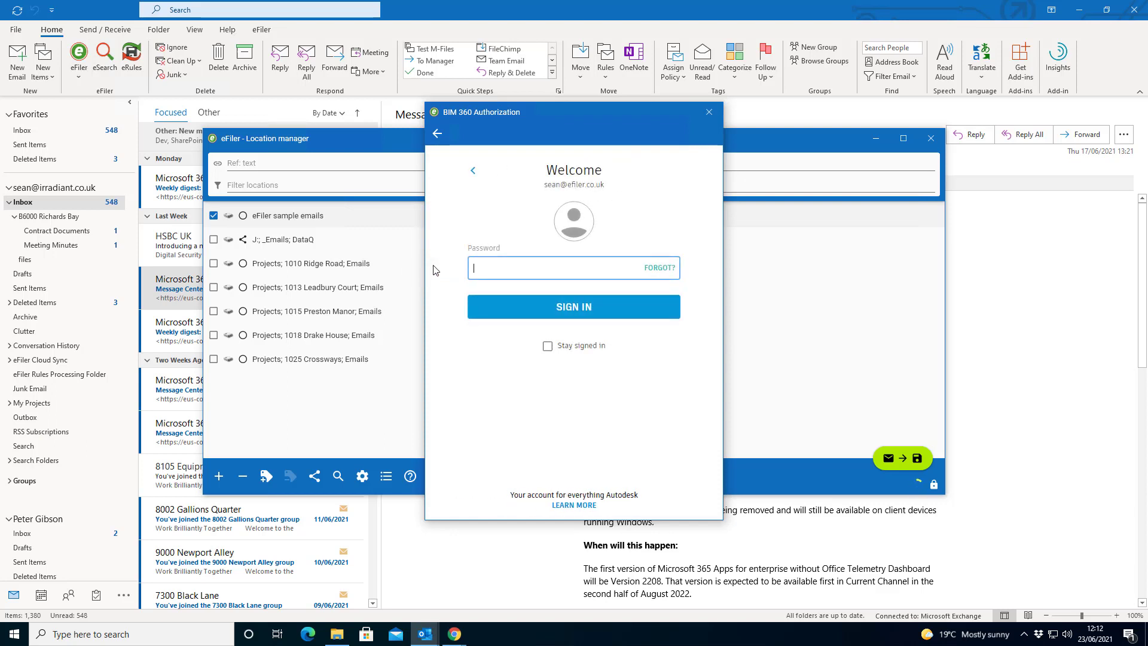
click(495, 270)
key(ctrl+v)
click(547, 347)
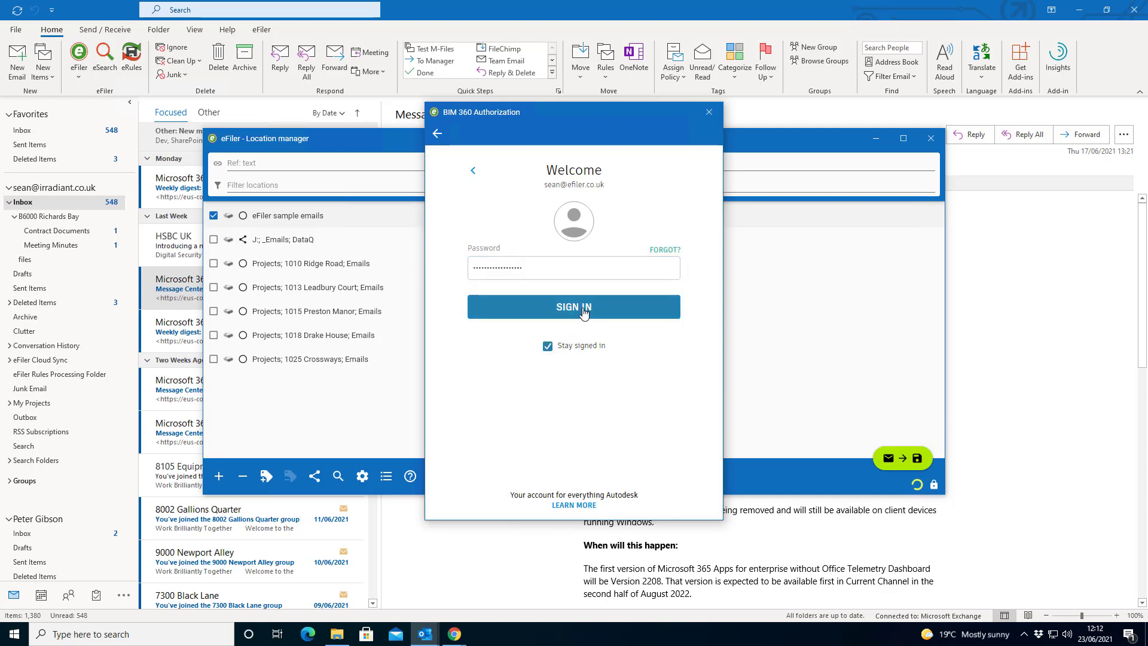
click(583, 311)
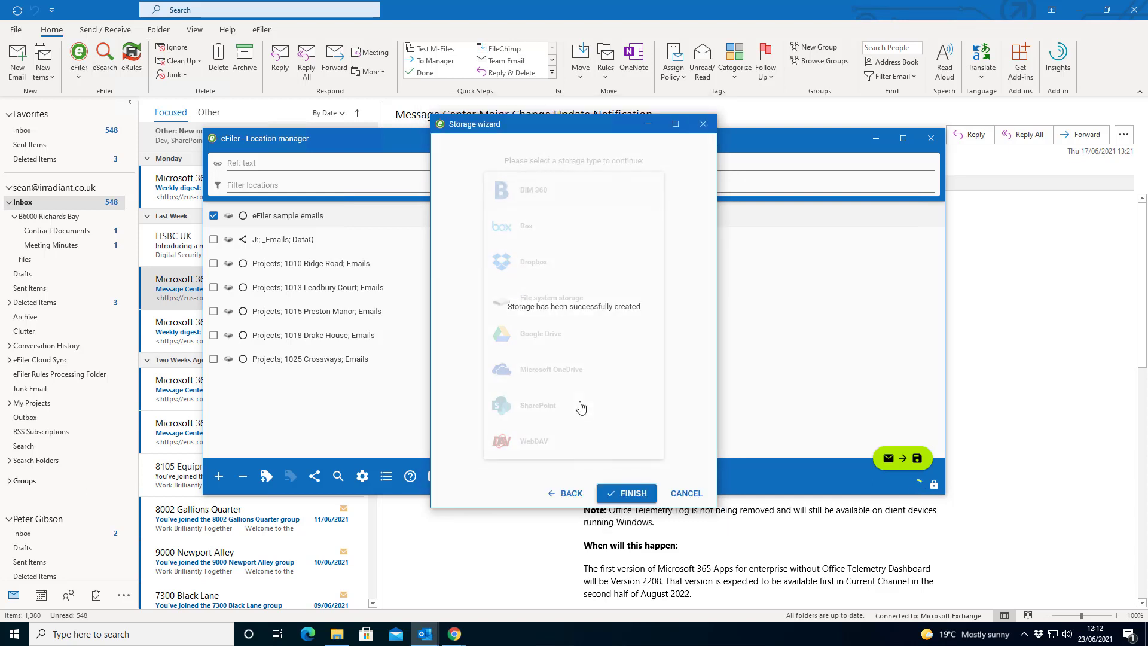
click(629, 494)
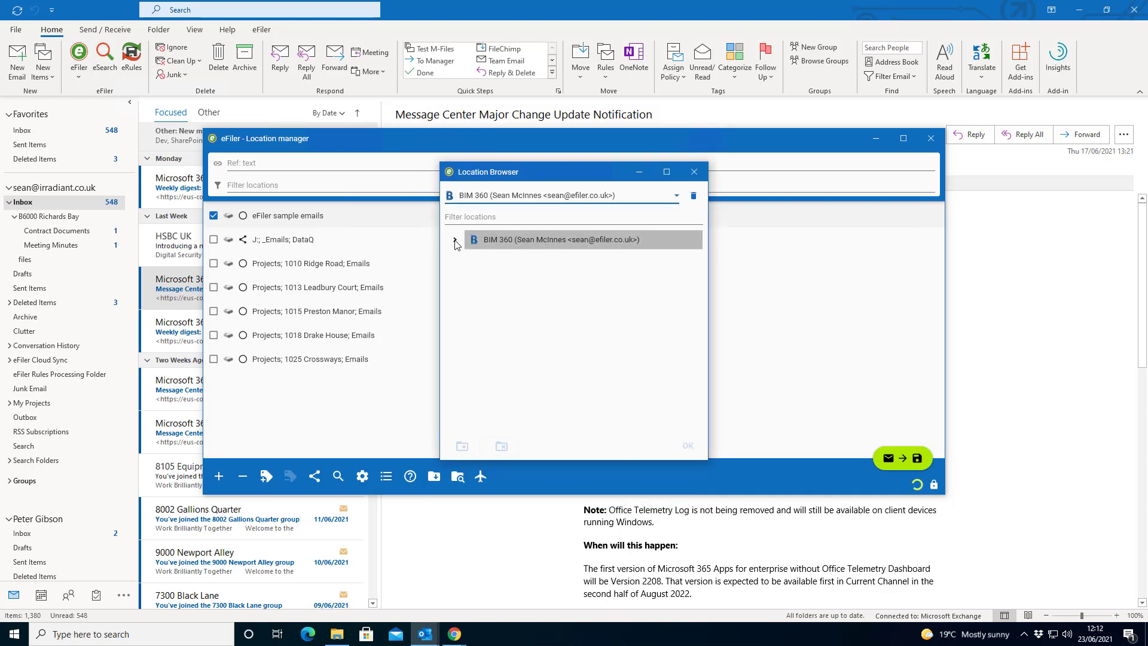
Add BIM 360 Sandbox > 4000 Park Tower > Project Files > Emails as a location and file the email there
click(455, 240)
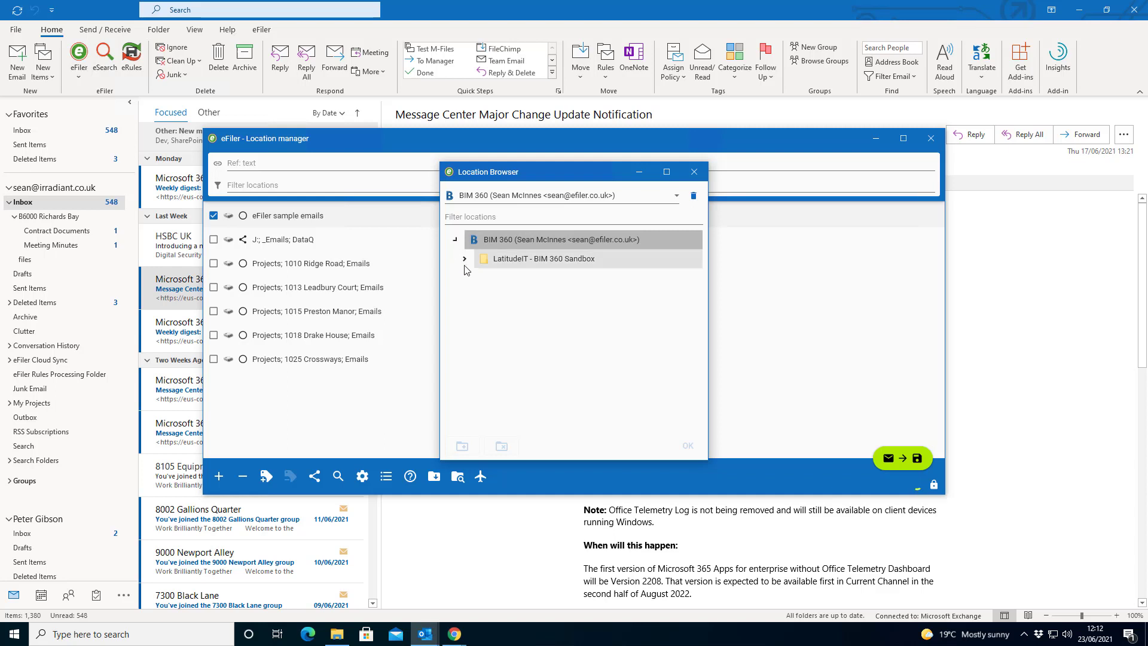
click(465, 259)
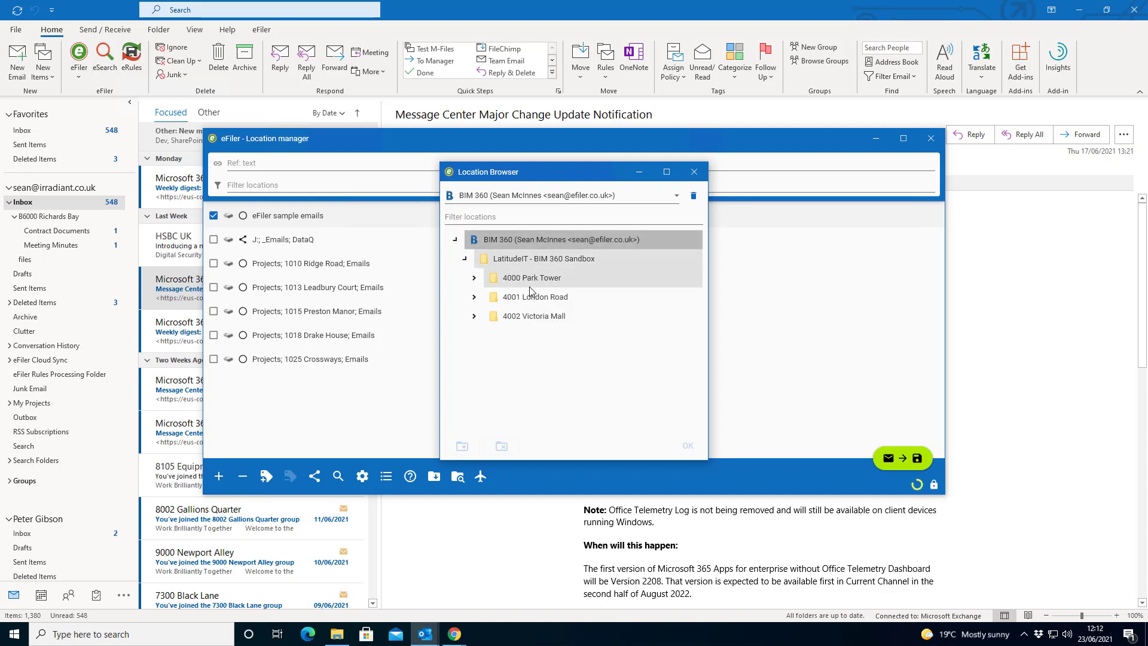
click(474, 279)
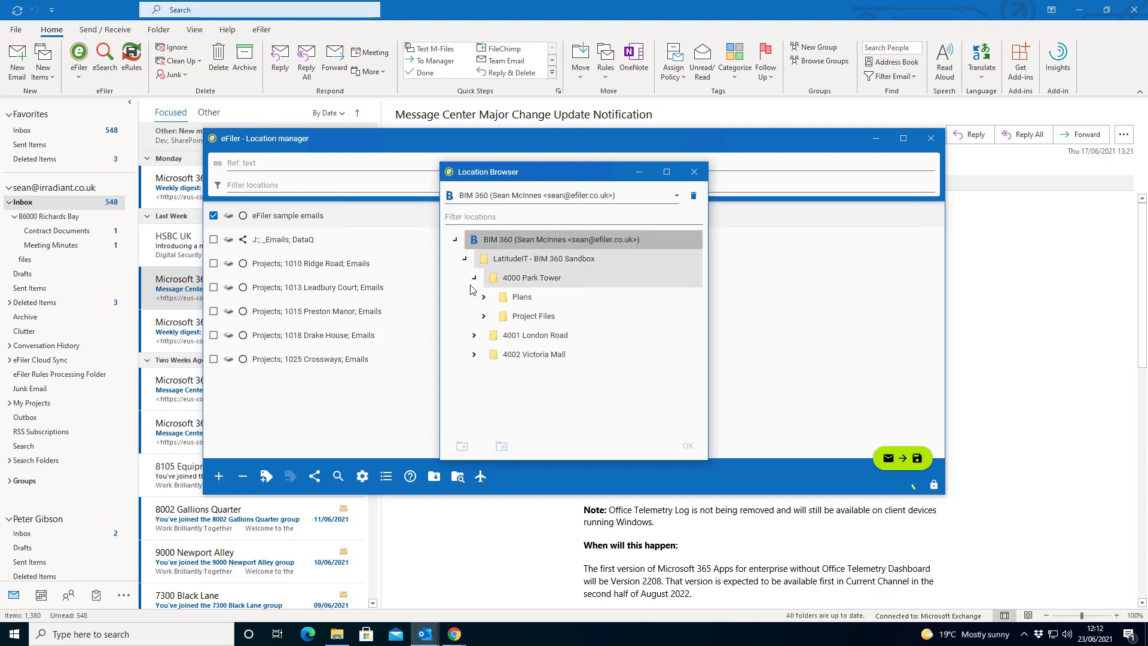
click(484, 316)
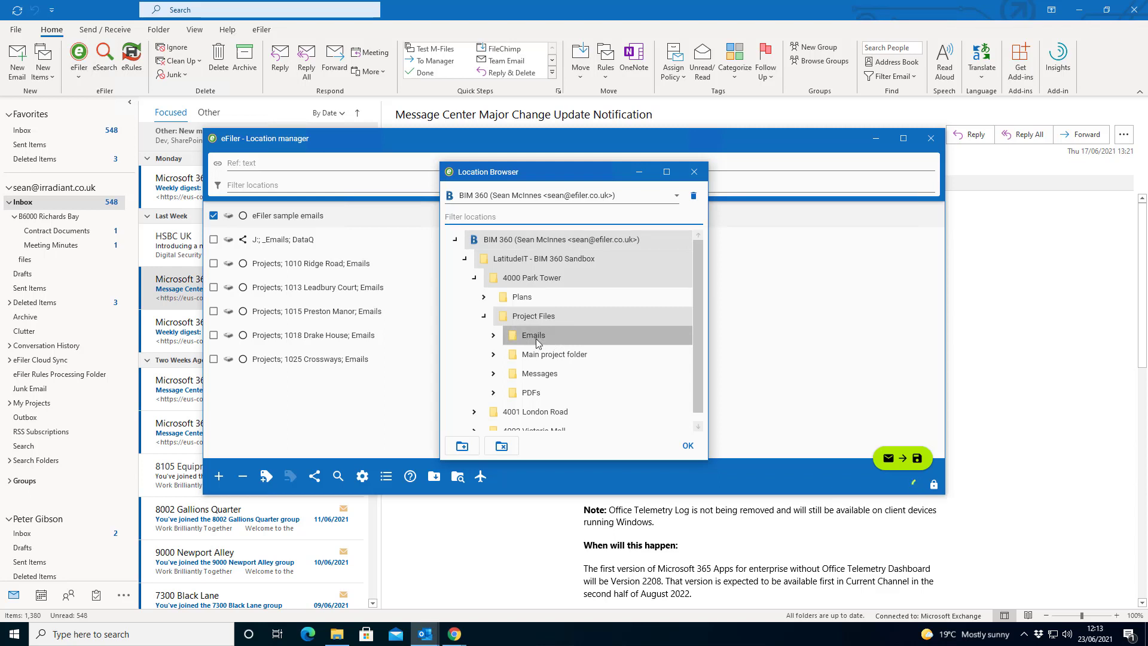
click(689, 453)
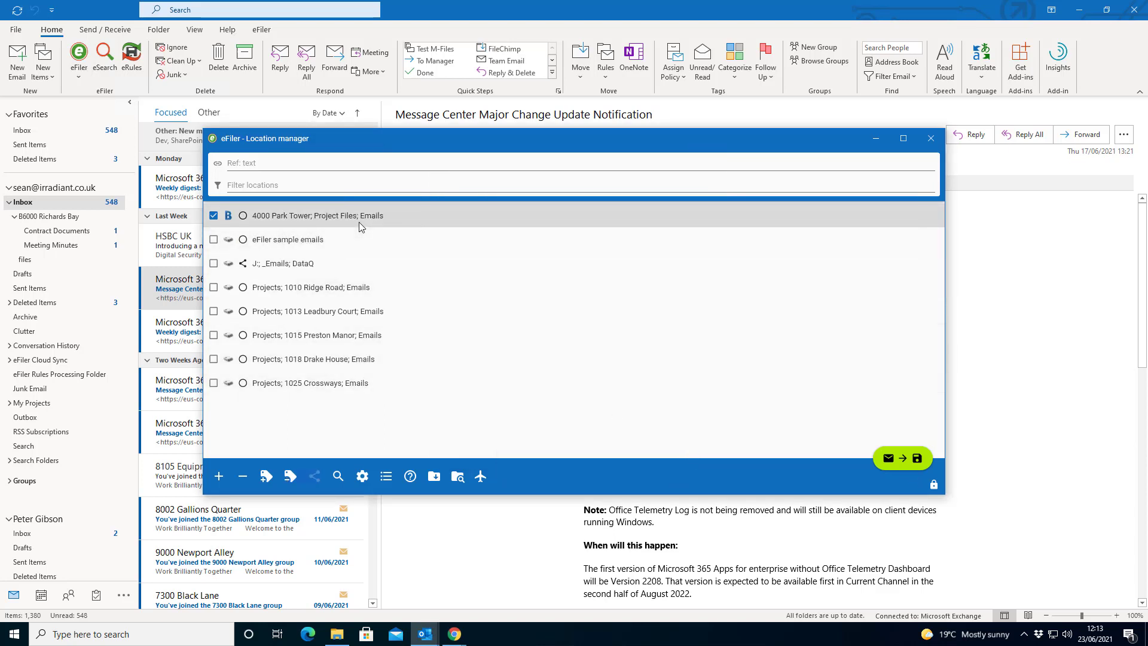
click(901, 459)
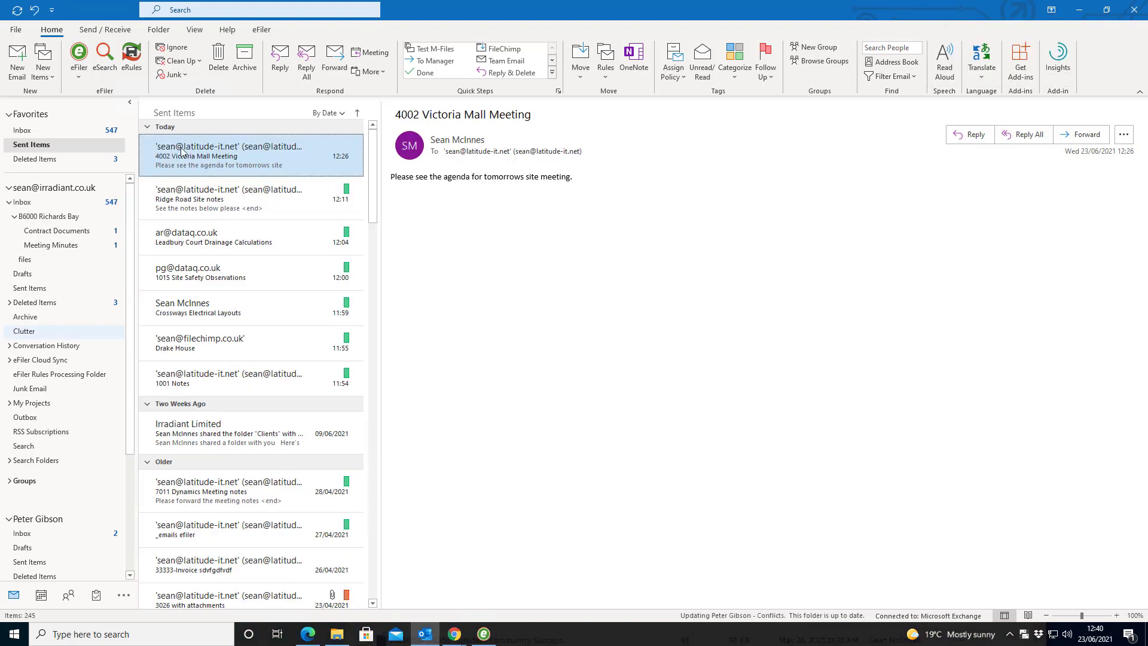
In eFiler's location manager, add 4002 Victoria Mall > Project Files > Emails as a filing location
click(83, 74)
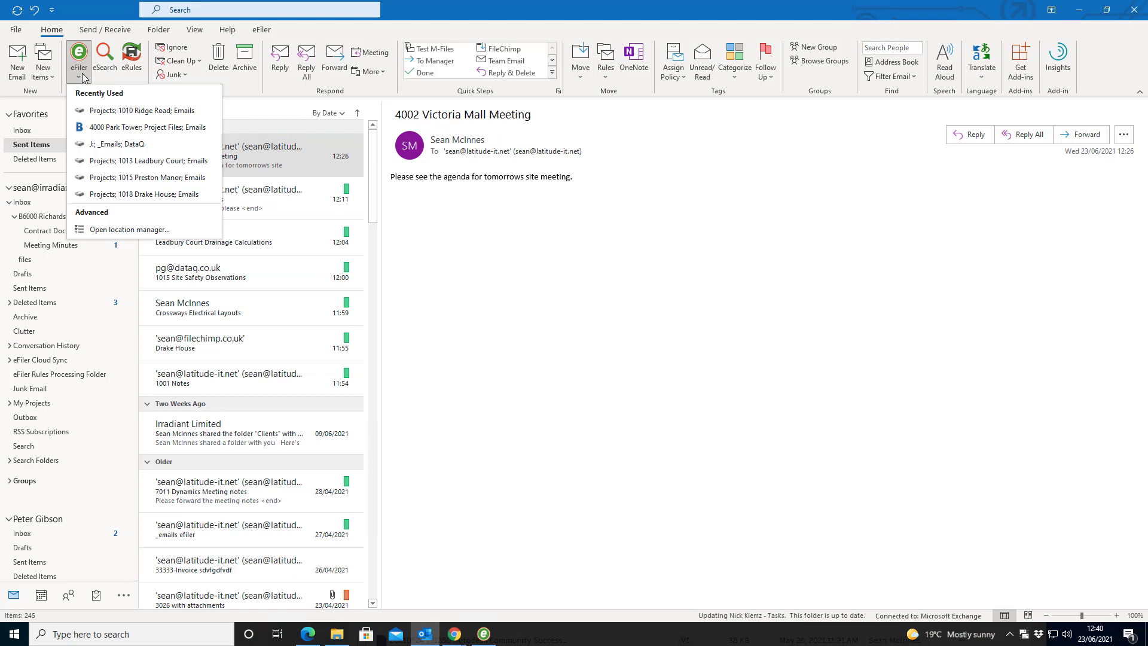
click(111, 231)
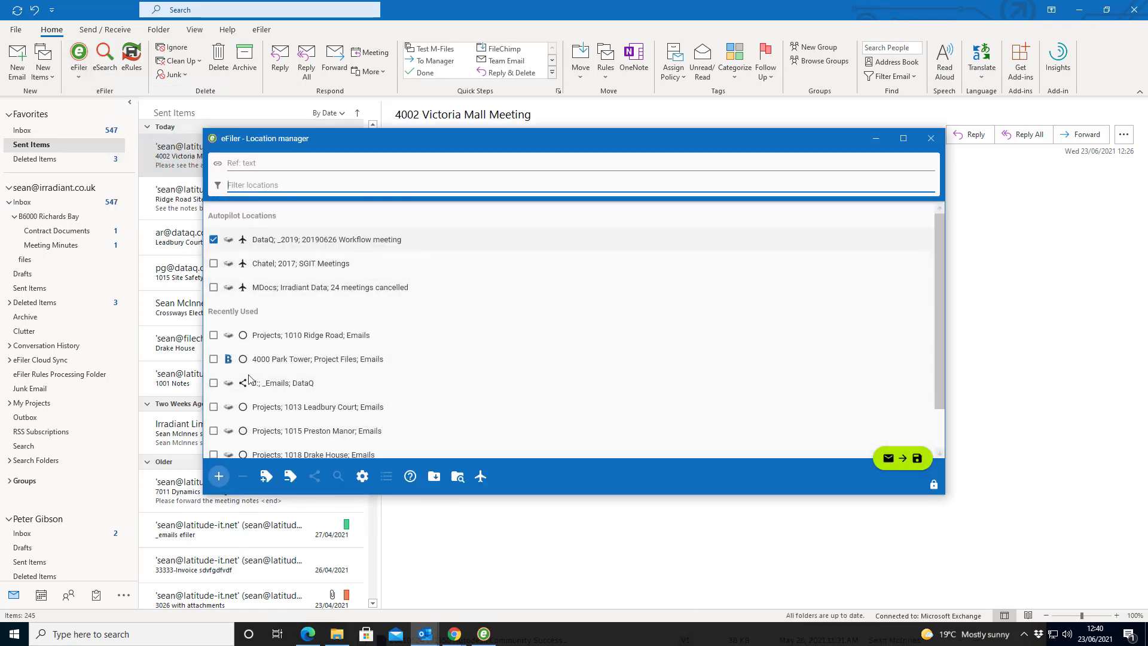
click(271, 360)
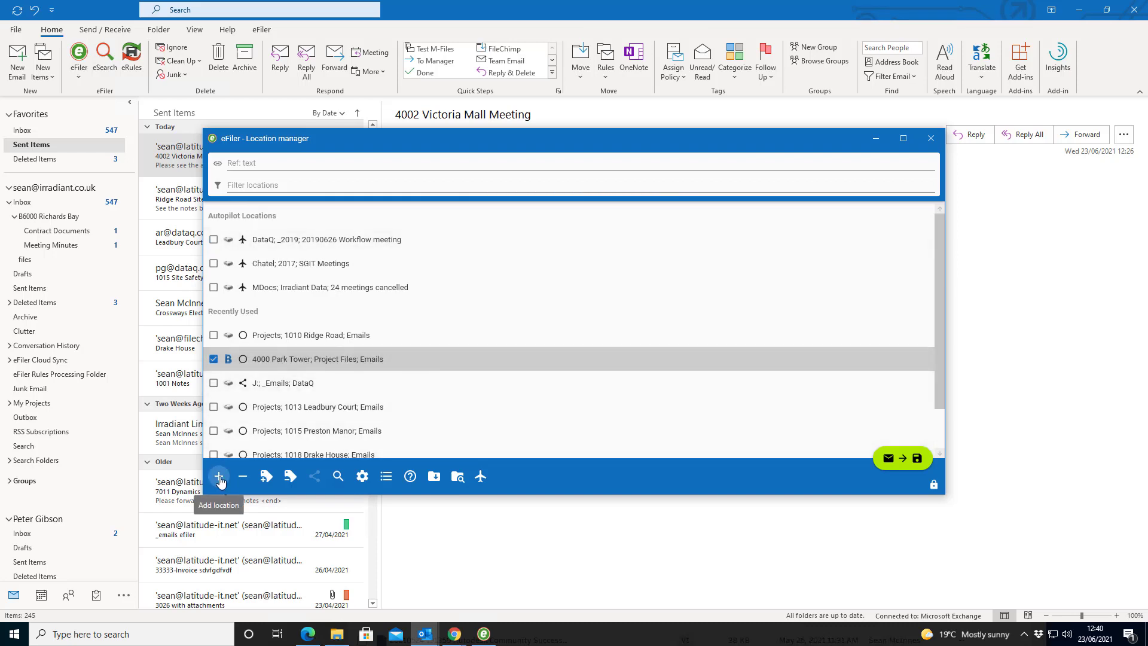
click(219, 477)
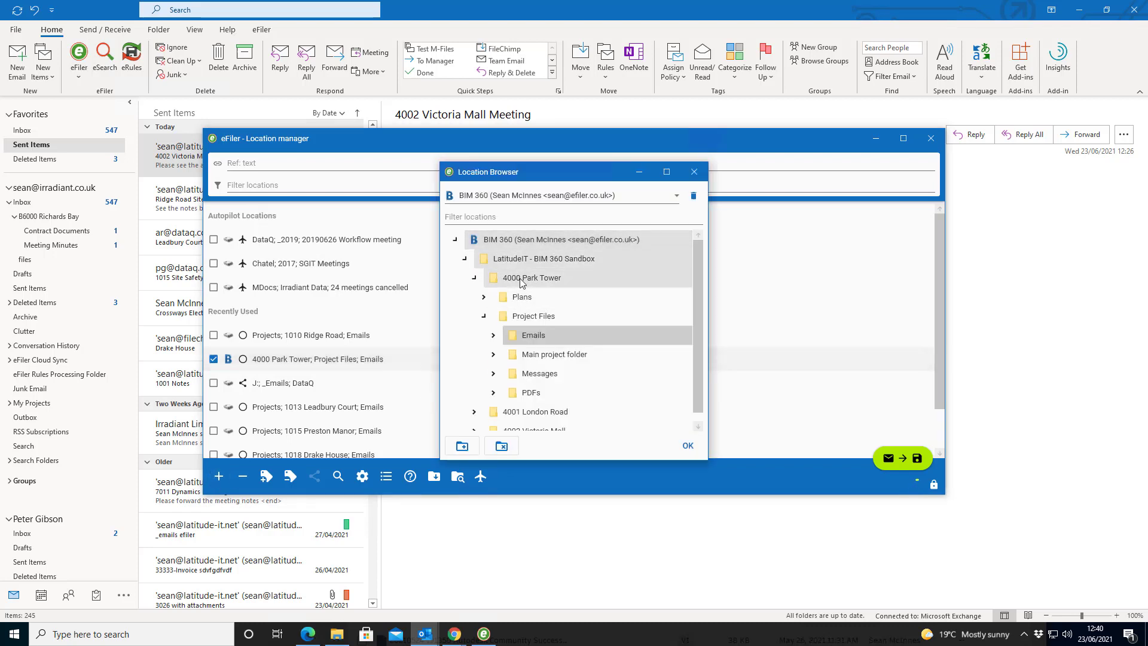
click(474, 277)
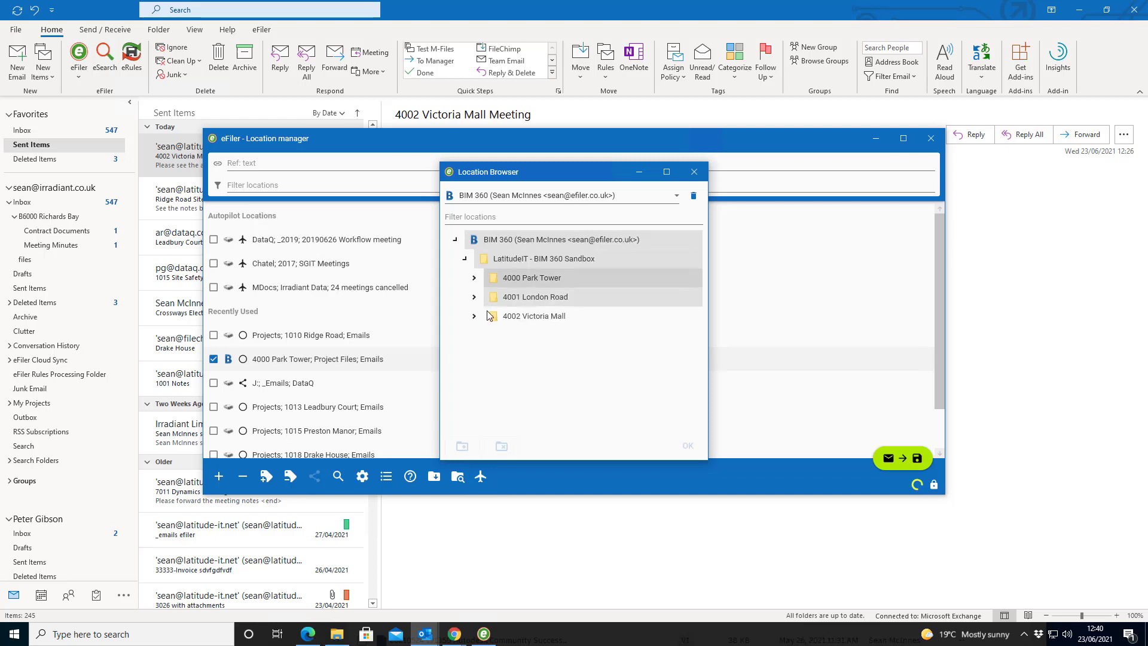
click(474, 296)
click(474, 354)
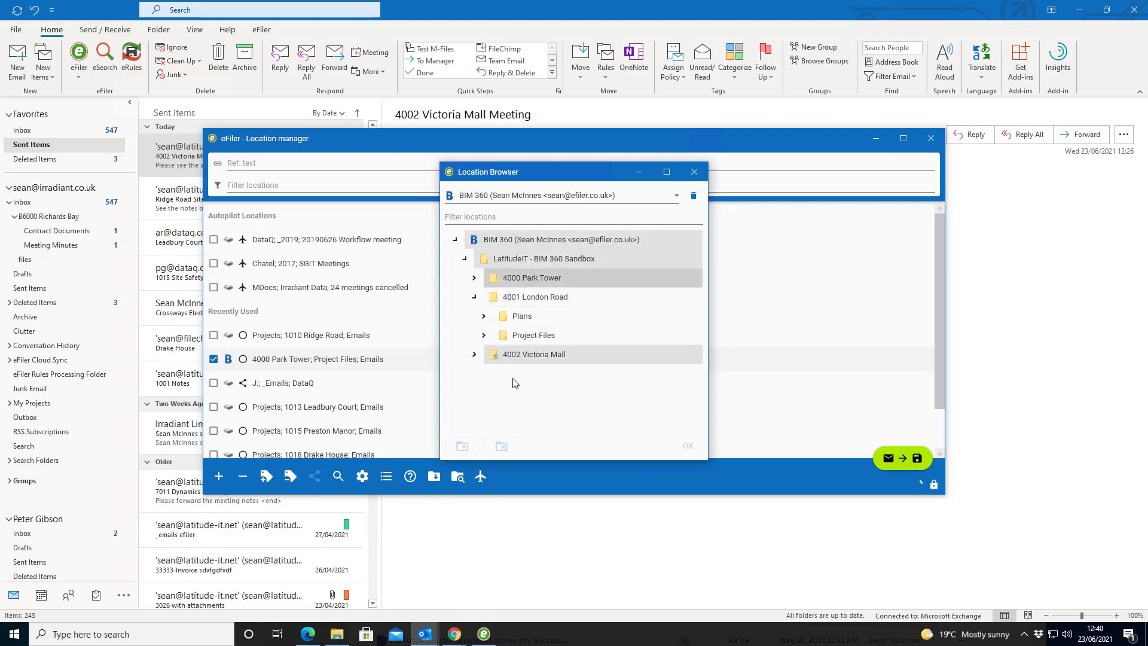
click(483, 392)
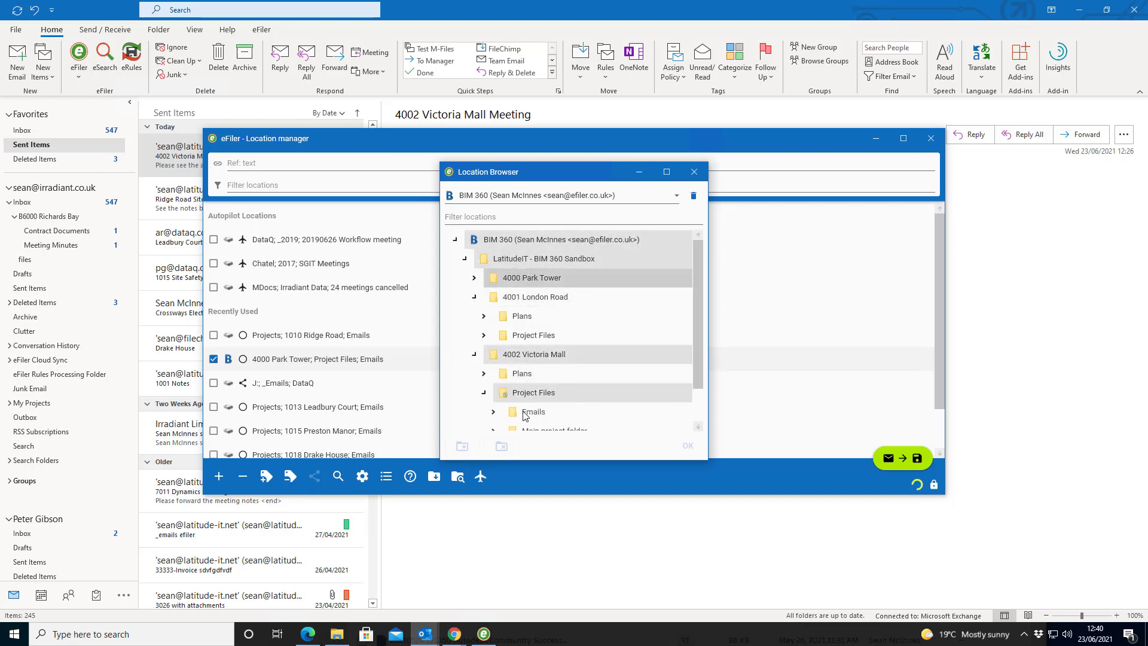
click(589, 413)
click(688, 446)
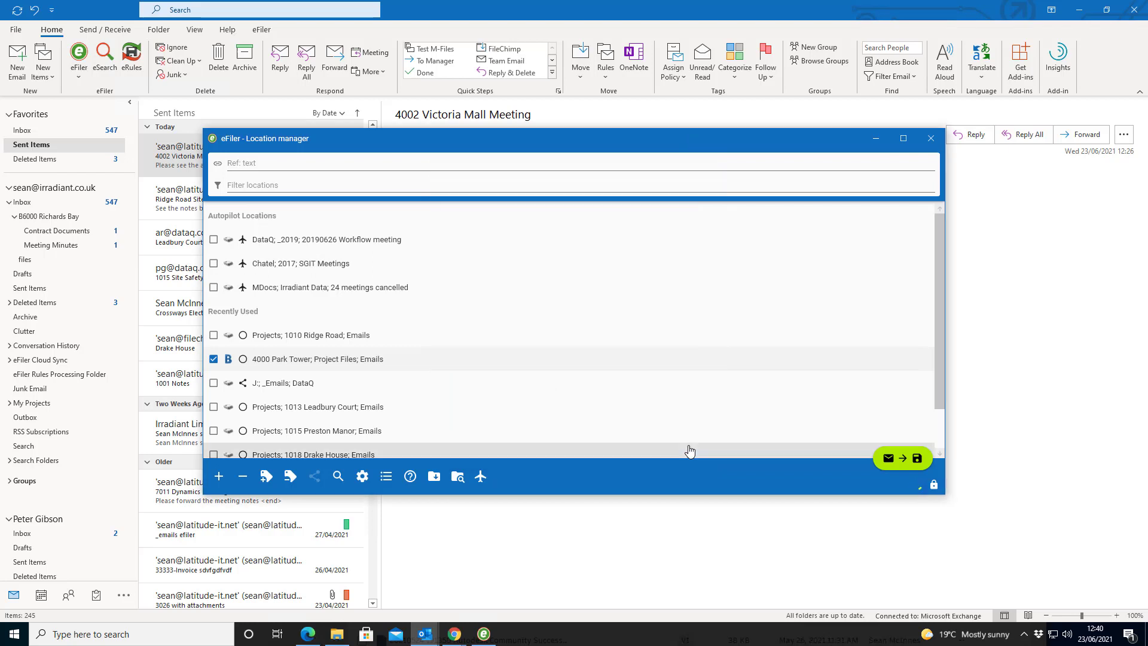
File the 4002 Victoria Mall Meeting email to that location and bring up BIM 360 Docs
click(918, 459)
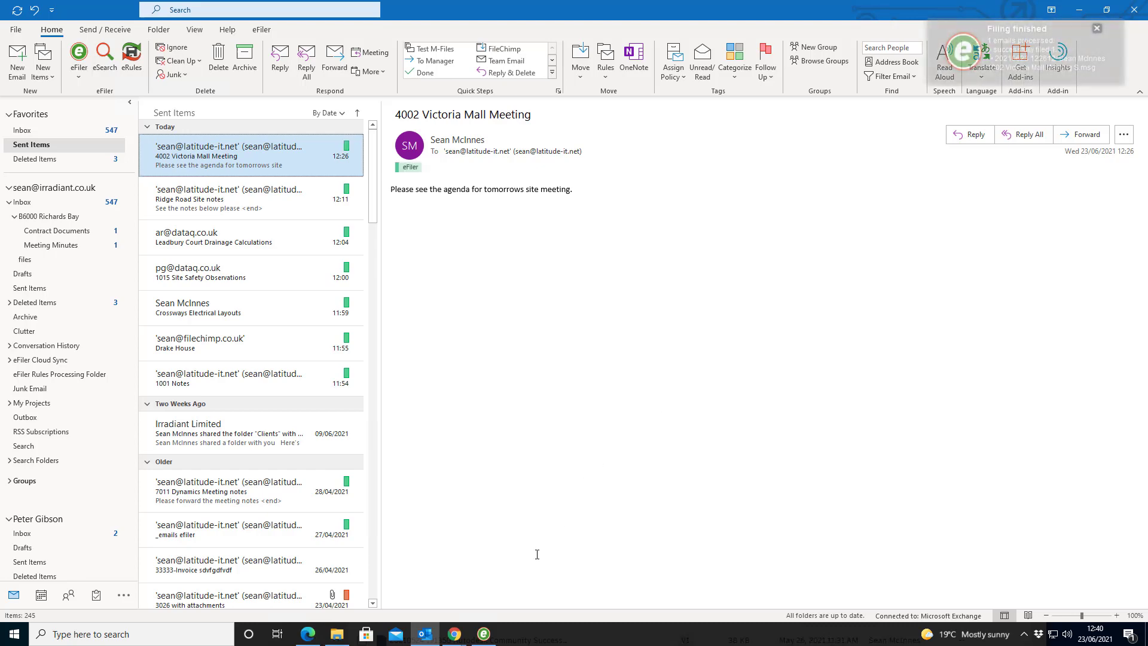
mouse_move(456, 638)
click(481, 615)
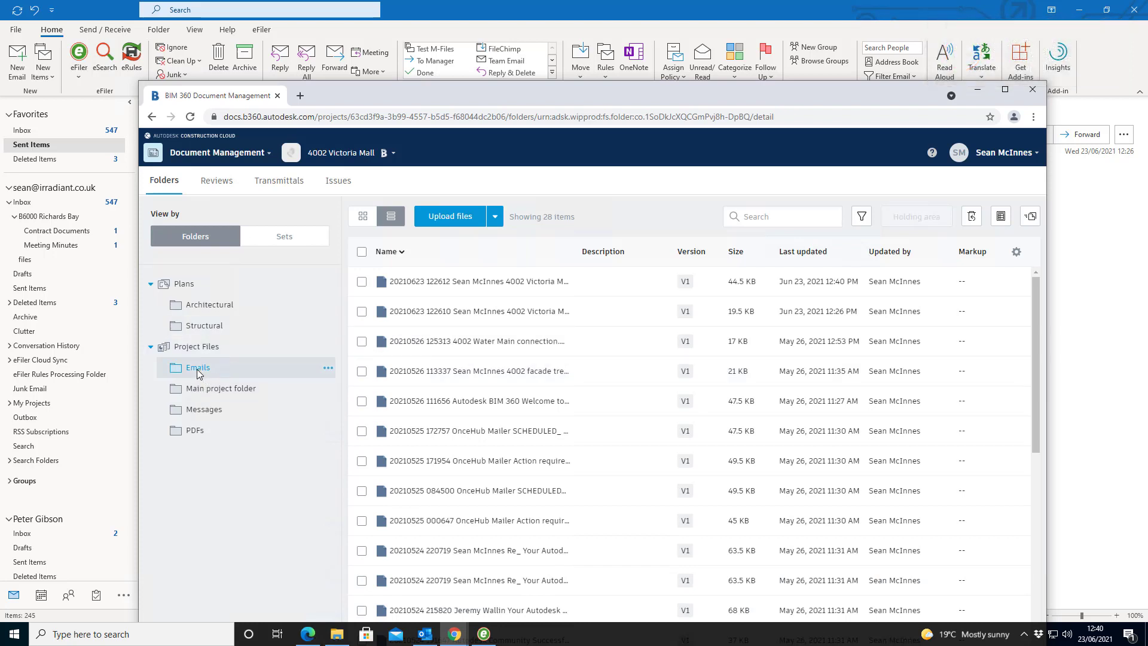
Reload the BIM 360 Emails folder, sort it by Name, then return to Outlook
click(190, 117)
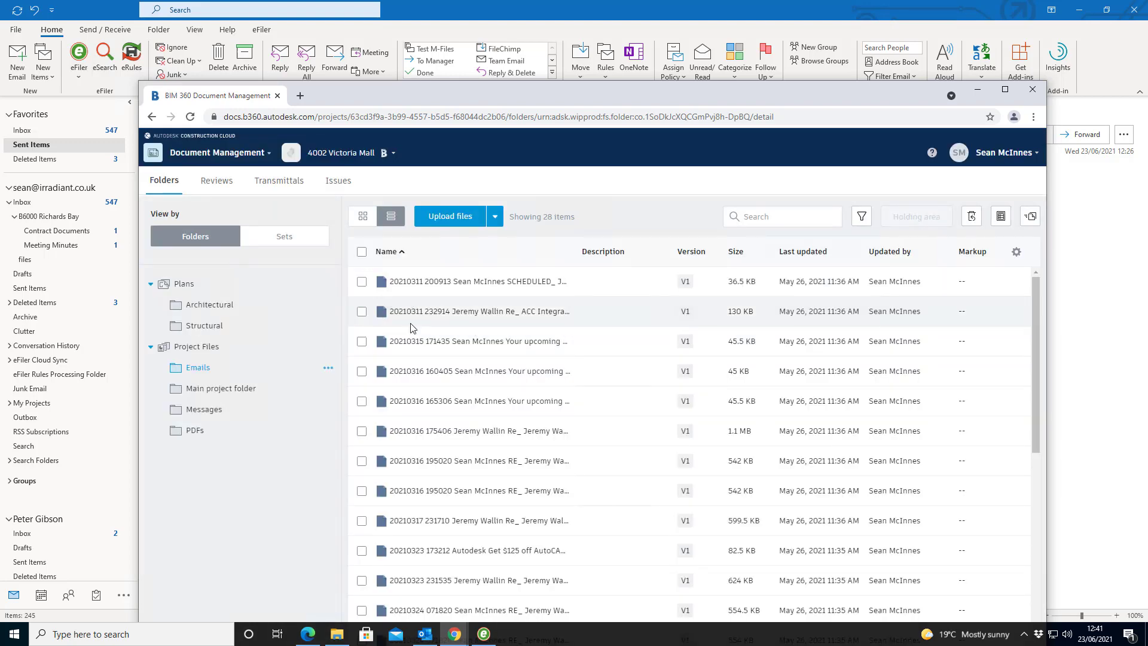
click(388, 252)
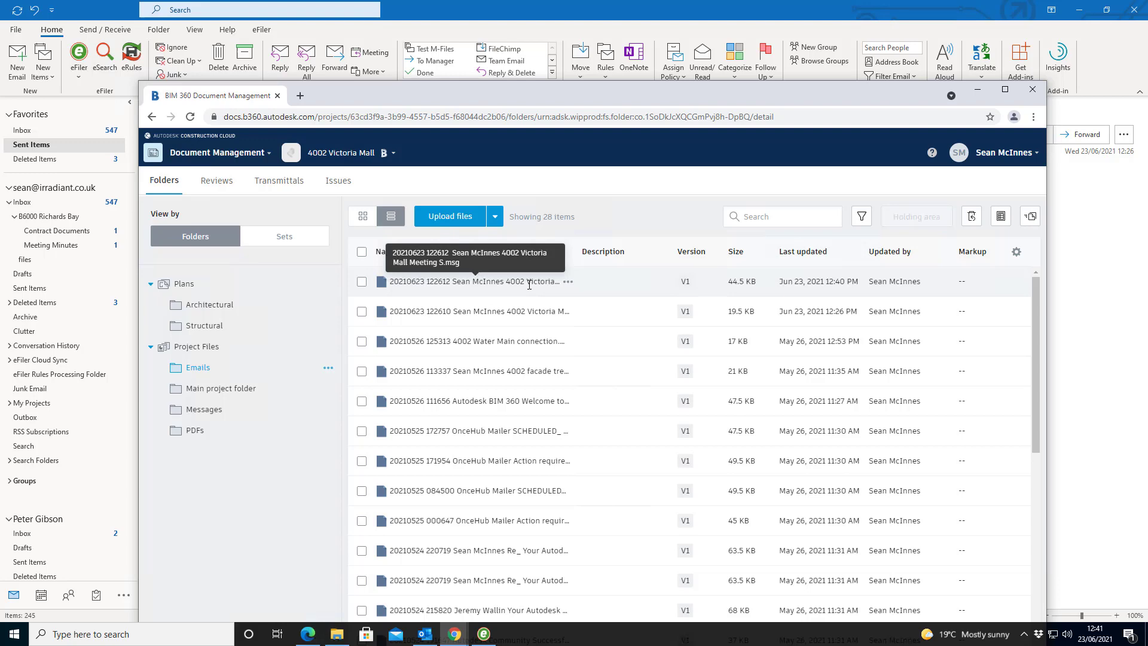
click(88, 17)
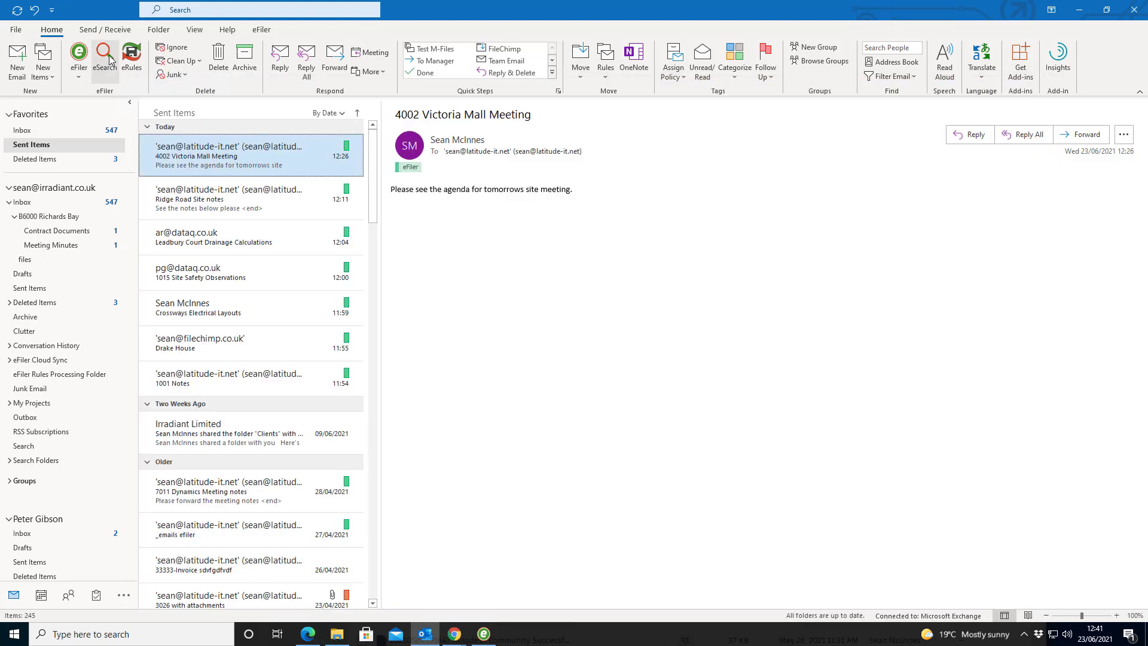
In eSearch, search the 4002 Victoria Mall; Project Files; Emails location and preview the Meeting email
click(109, 58)
click(289, 139)
click(310, 139)
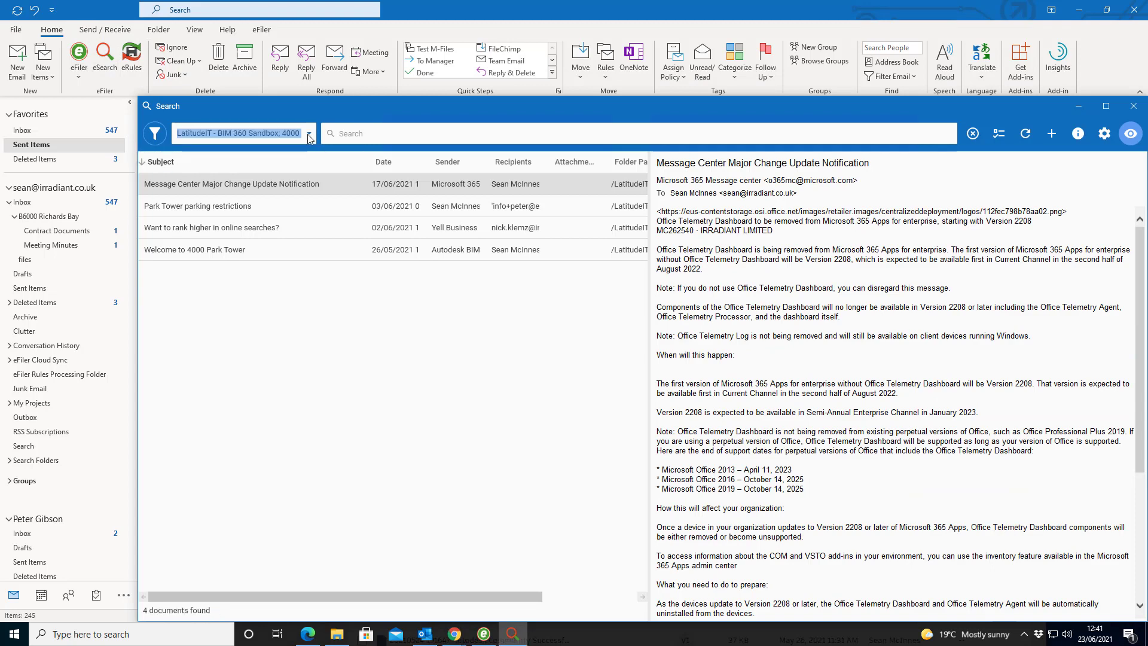
click(310, 139)
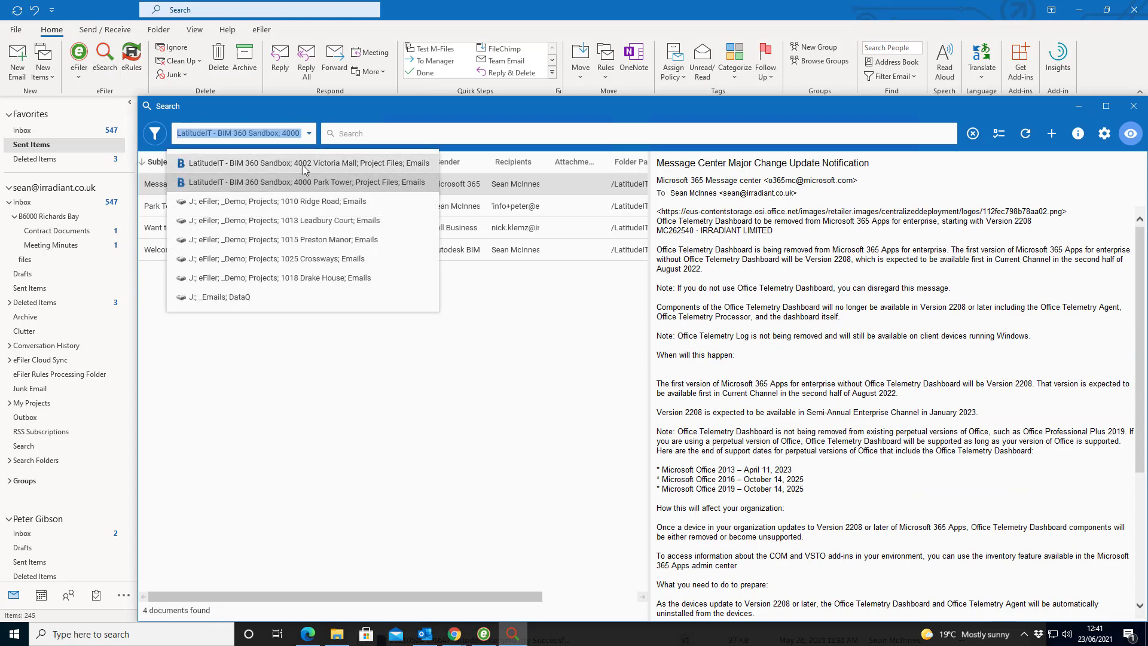
click(302, 165)
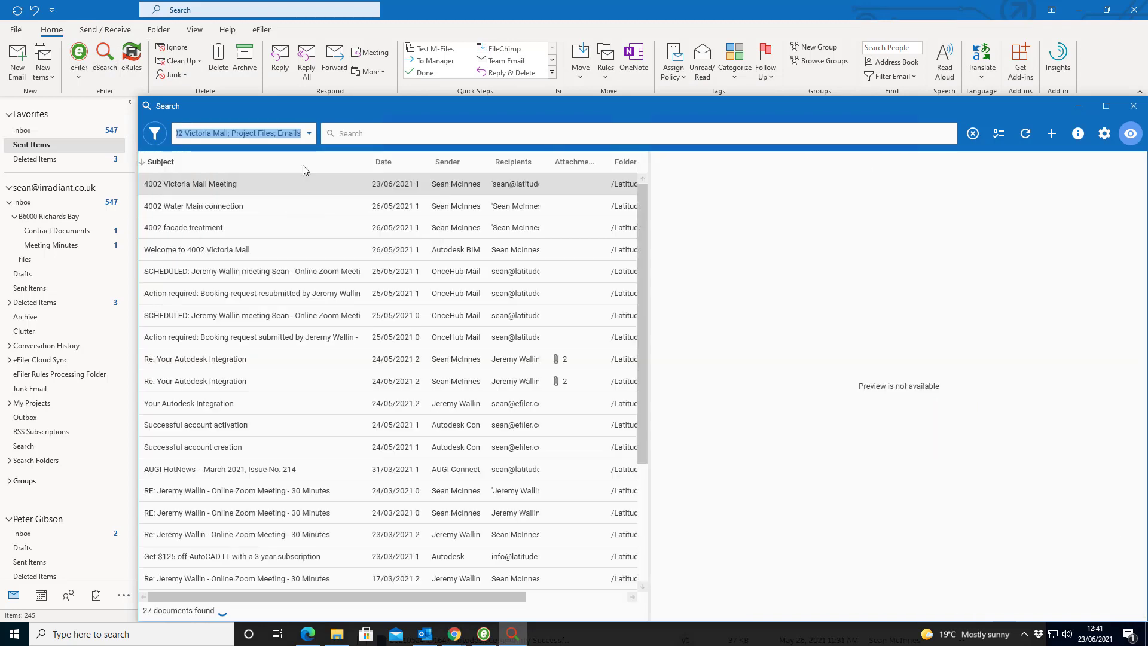
click(264, 199)
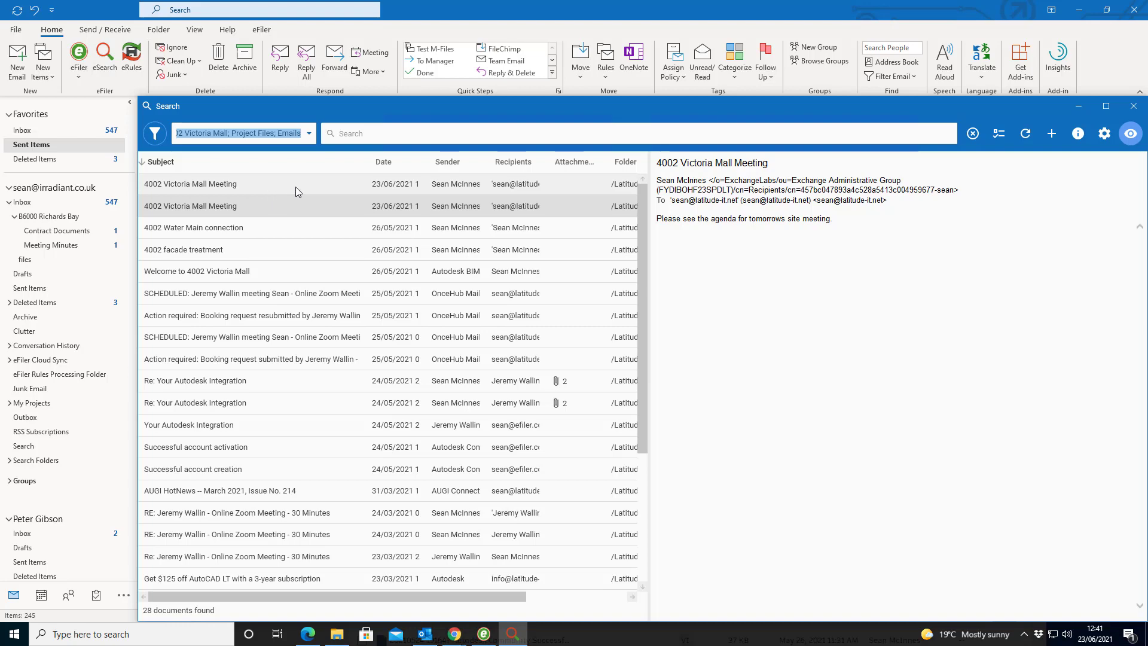
Filter the results to content containing 'meeting' and preview the top Victoria Mall Meeting result
click(154, 134)
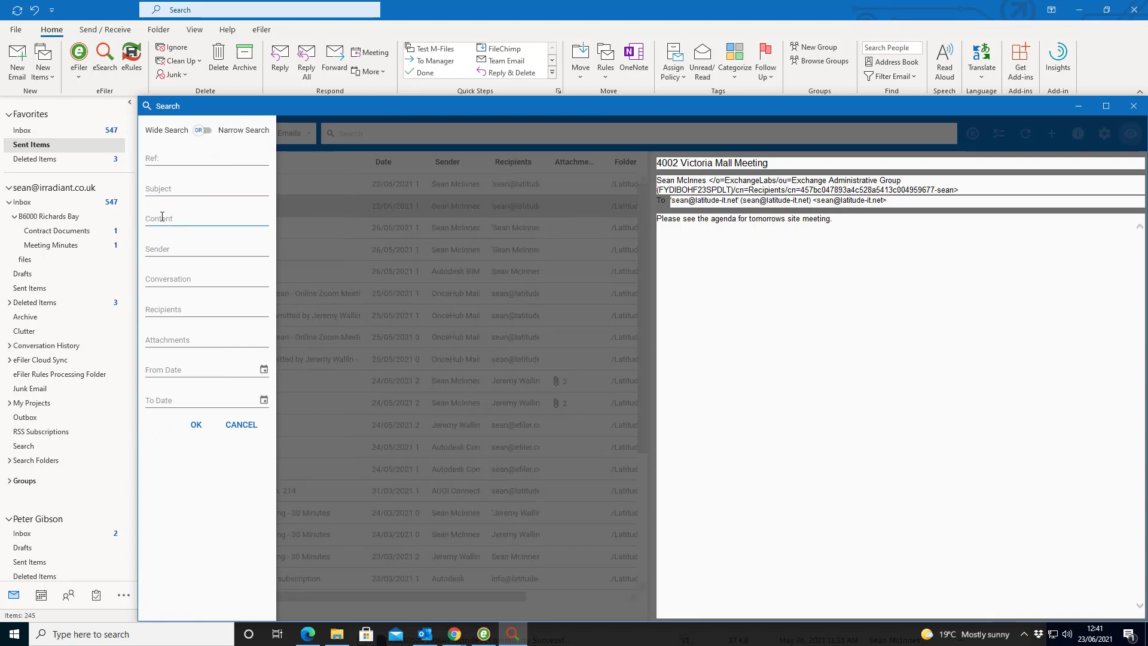
click(162, 217)
text(meeting)
key(Return)
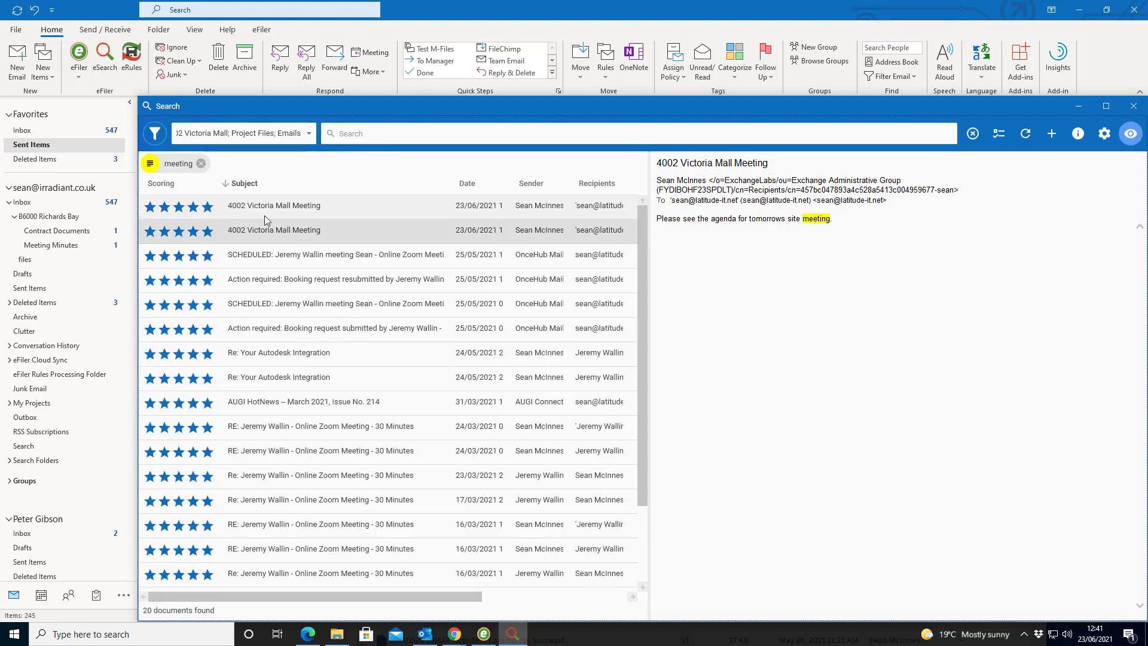
click(279, 210)
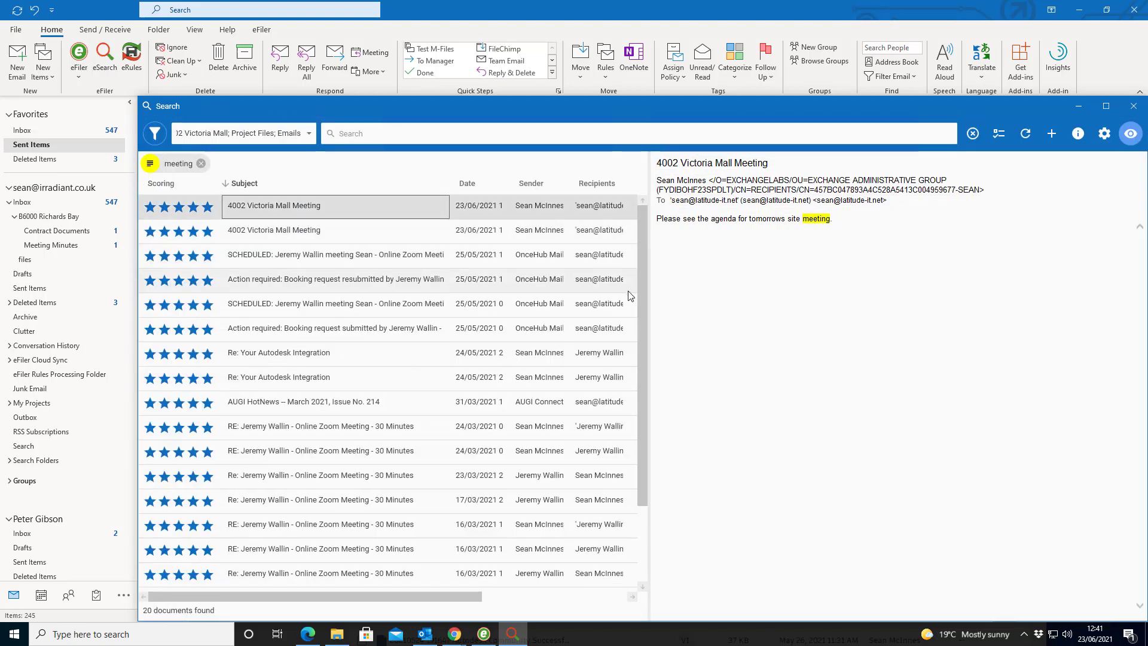